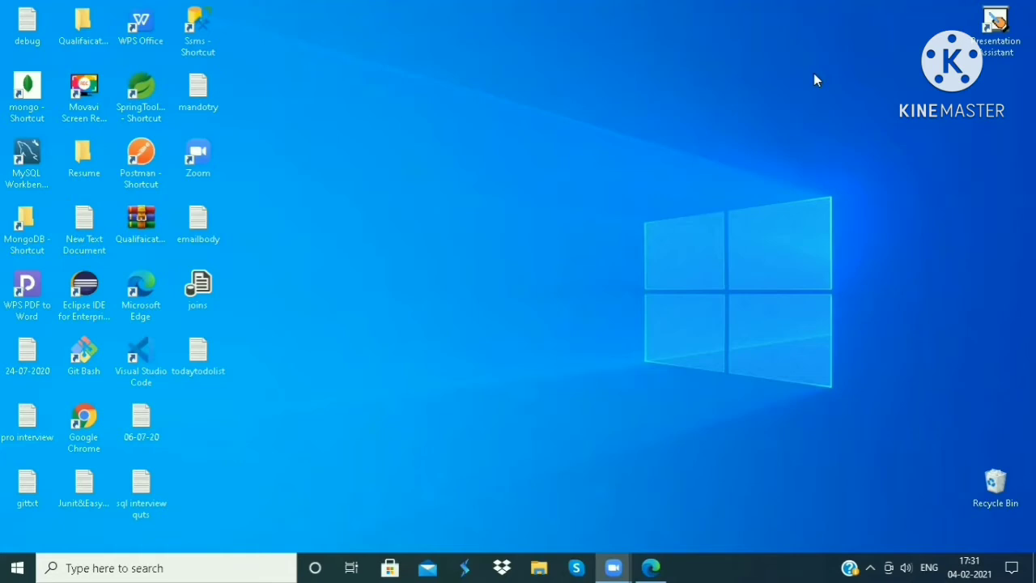
Step: Switch to Microsoft Edge and search the web for "java jdk download"
{"action": "mouse_move", "coordinate": [651, 567]}
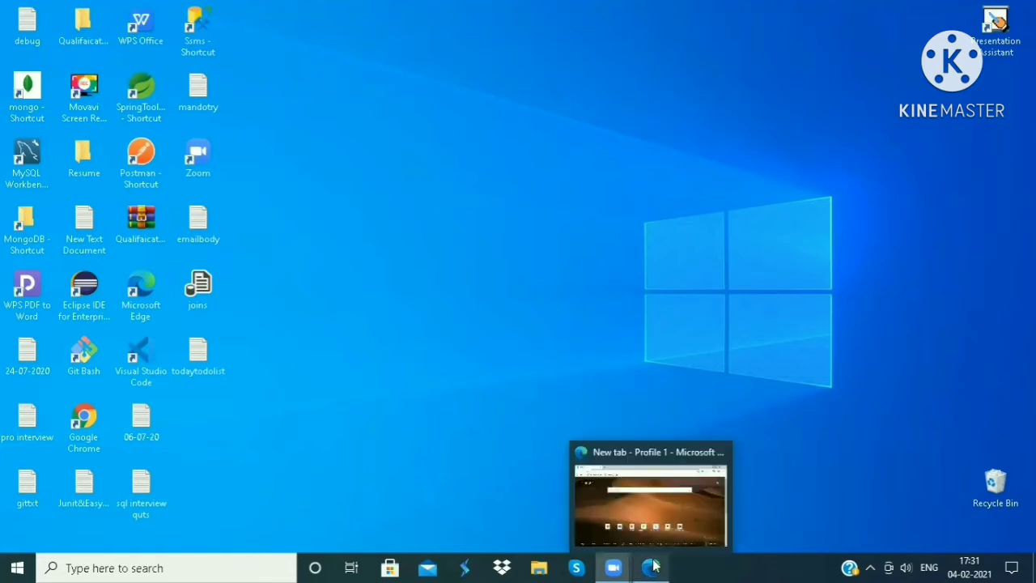
{"action": "left_click", "coordinate": [634, 511]}
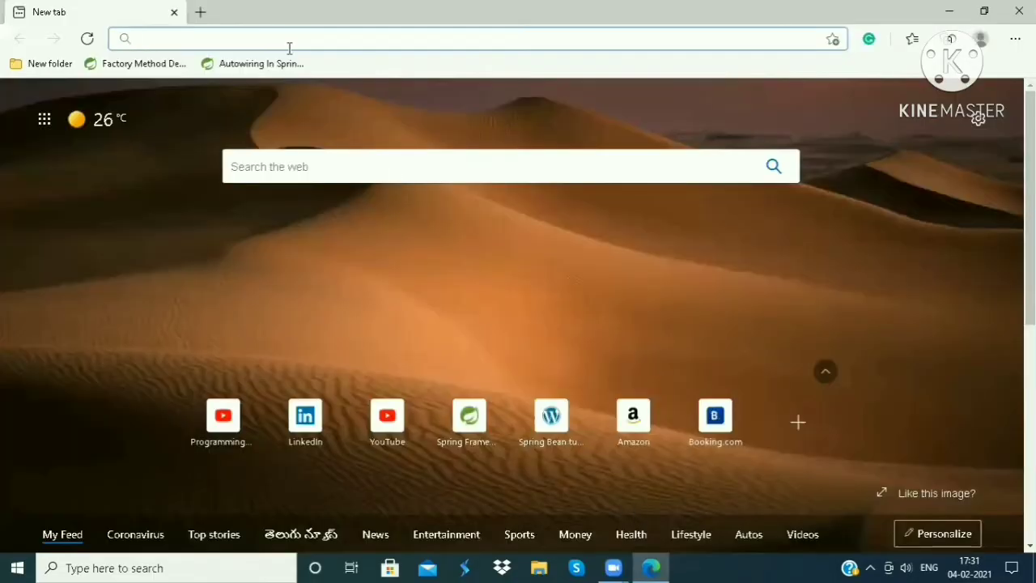
{"action": "type", "text": "java jdk download"}
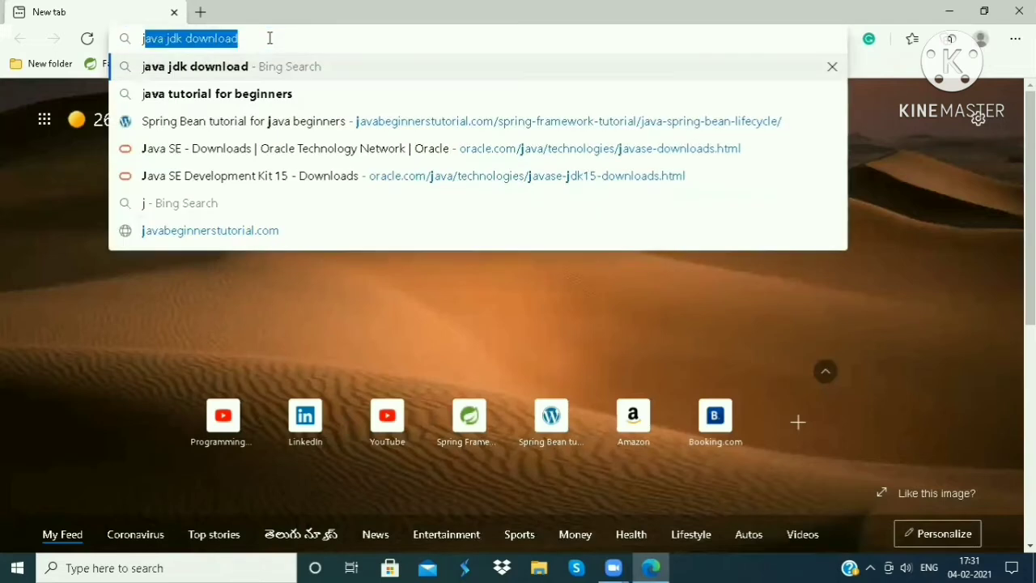
{"action": "key", "text": "Right"}
{"action": "key", "text": "Return"}
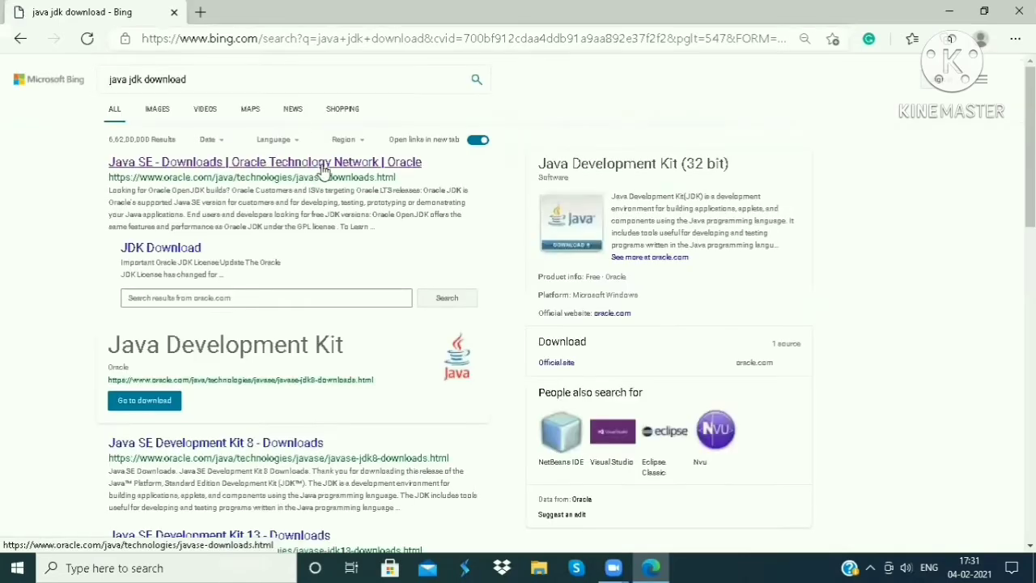
Step: Open Oracle's Java SE Downloads page from the search results and point out its heading
{"action": "left_click_drag", "start_coordinate": [426, 166], "coordinate": [102, 166]}
{"action": "left_click", "coordinate": [170, 166]}
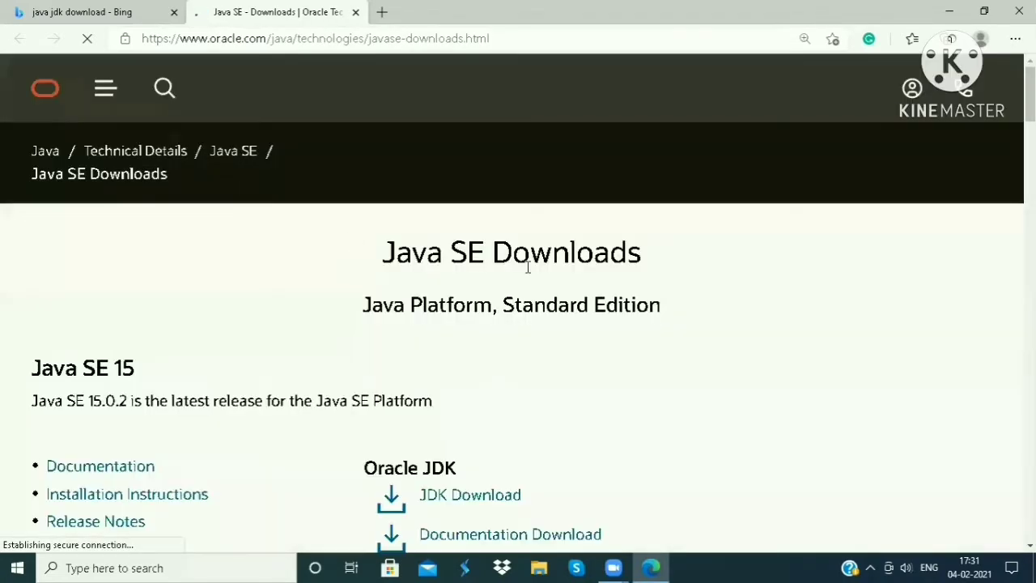
{"action": "triple_click", "coordinate": [402, 258]}
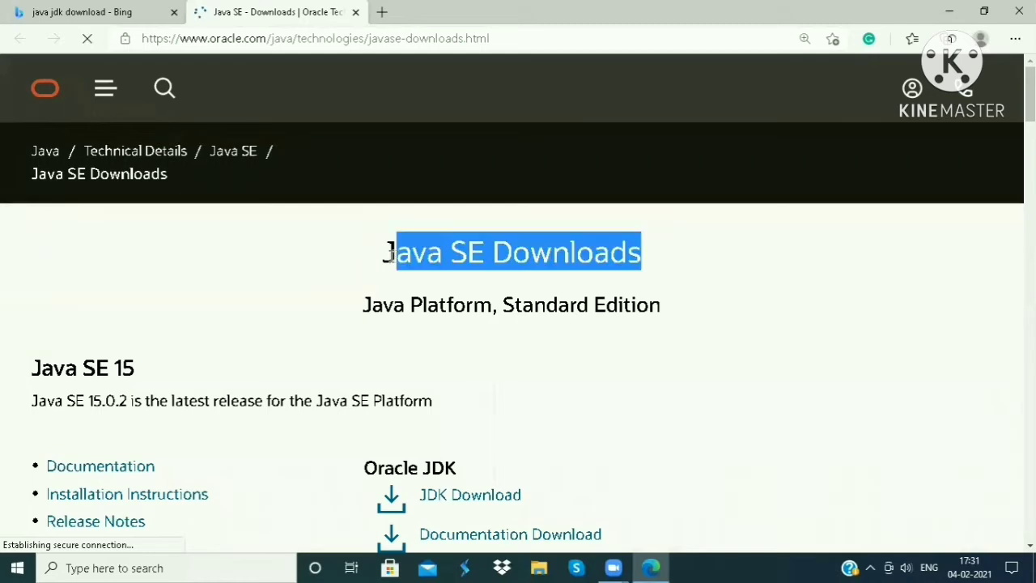
{"action": "left_click", "coordinate": [659, 265]}
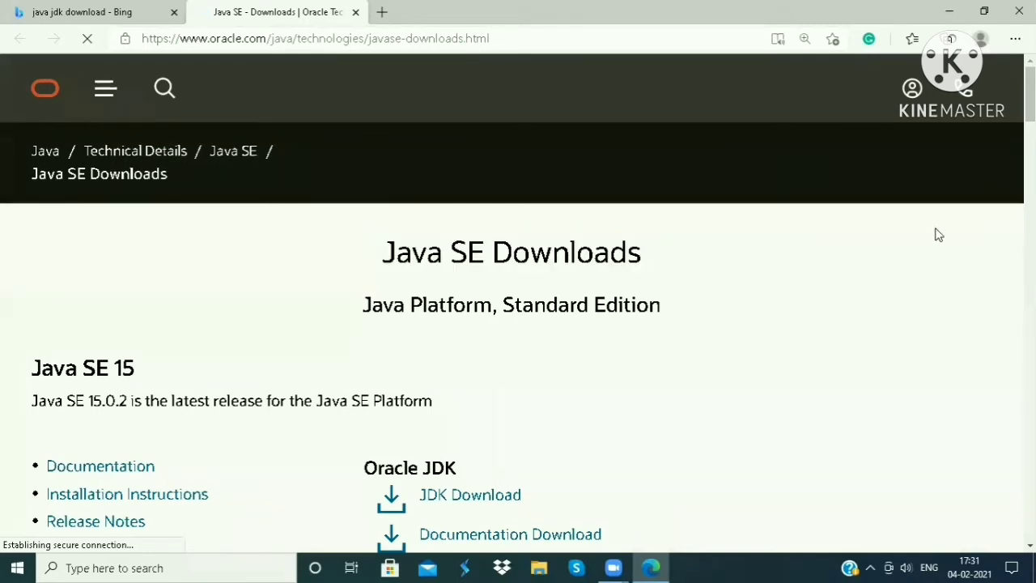
Step: Highlight the Java SE 15 heading and open the Oracle JDK download page for that release
{"action": "scroll", "coordinate": [703, 235], "scroll_direction": "down", "scroll_amount": 1}
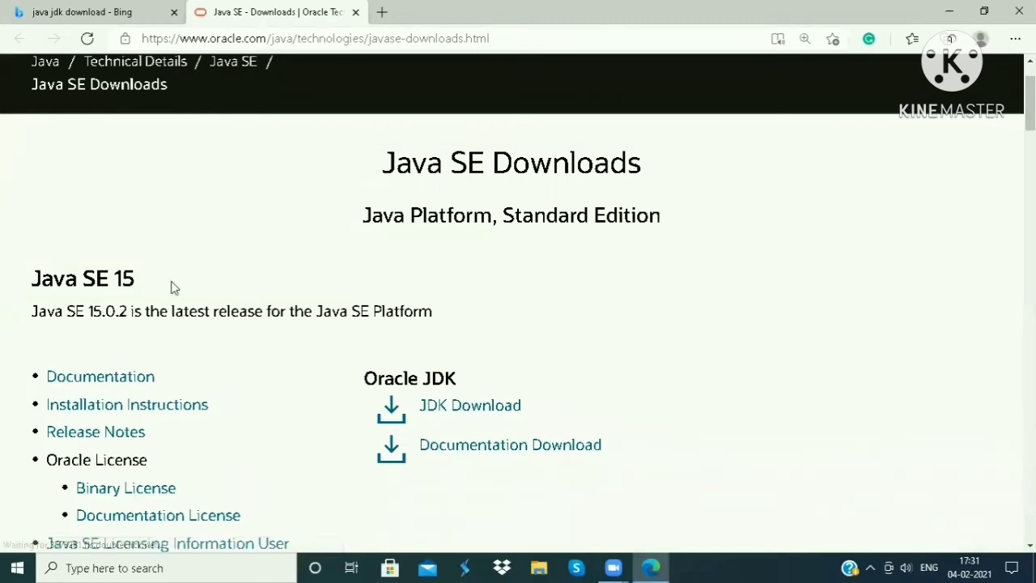
{"action": "left_click_drag", "start_coordinate": [170, 283], "coordinate": [26, 280]}
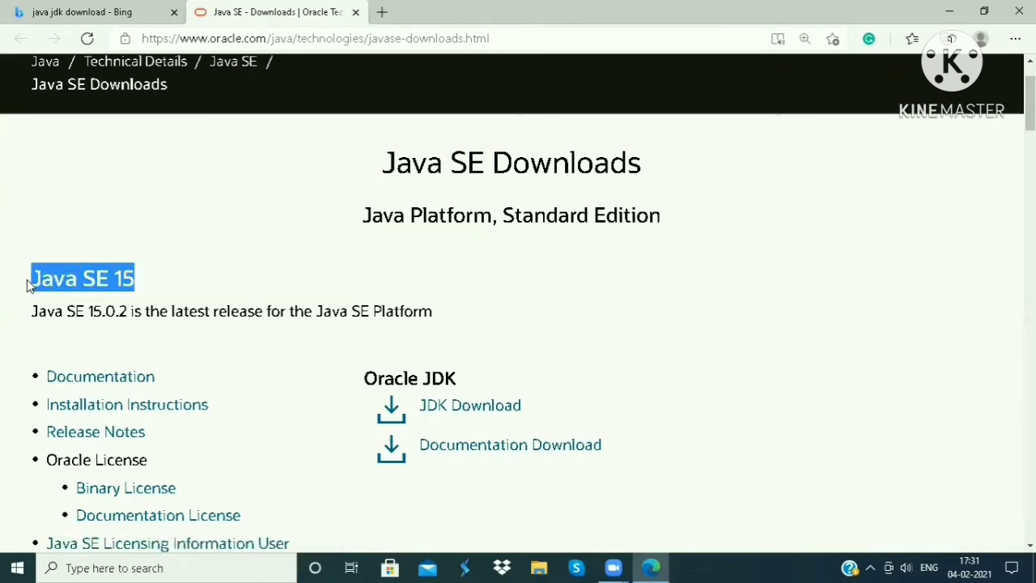
{"action": "left_click", "coordinate": [162, 278]}
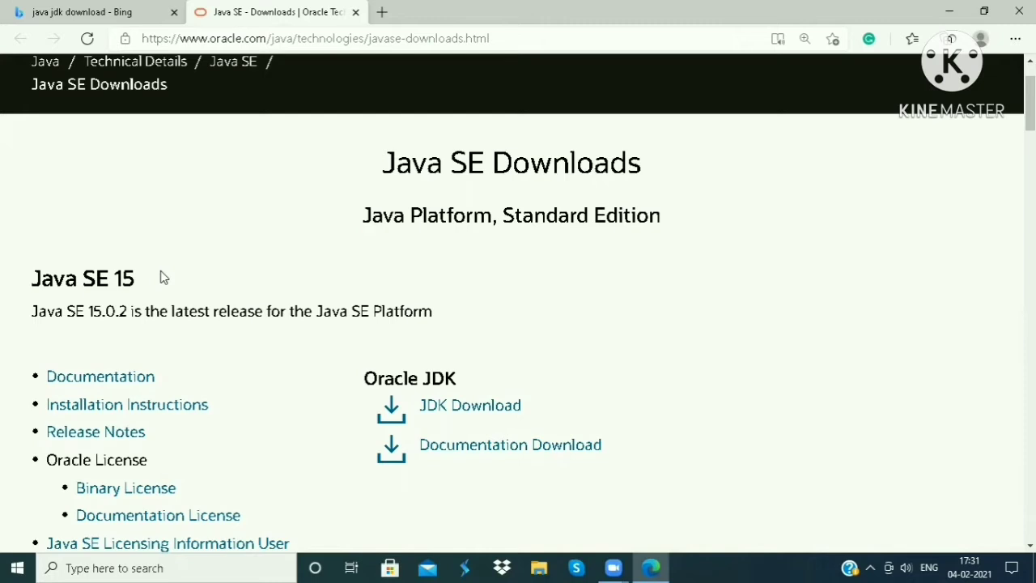
{"action": "left_click", "coordinate": [492, 407]}
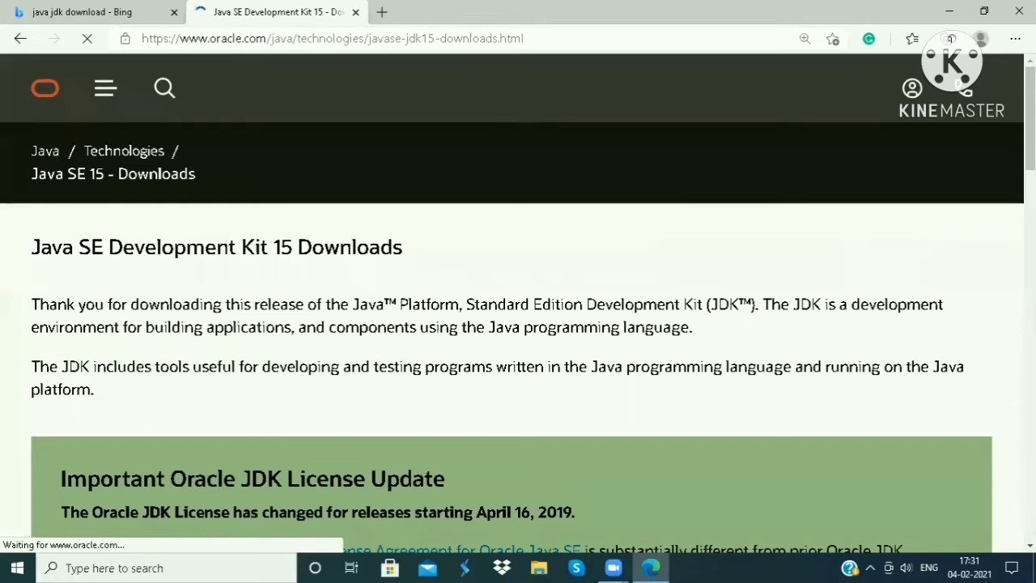
Step: Download the Windows x64 installer jdk-15.0.2_windows-x64_bin.exe, accepting the Oracle Technology Network License Agreement
{"action": "scroll", "coordinate": [518, 302], "scroll_direction": "down", "scroll_amount": 8}
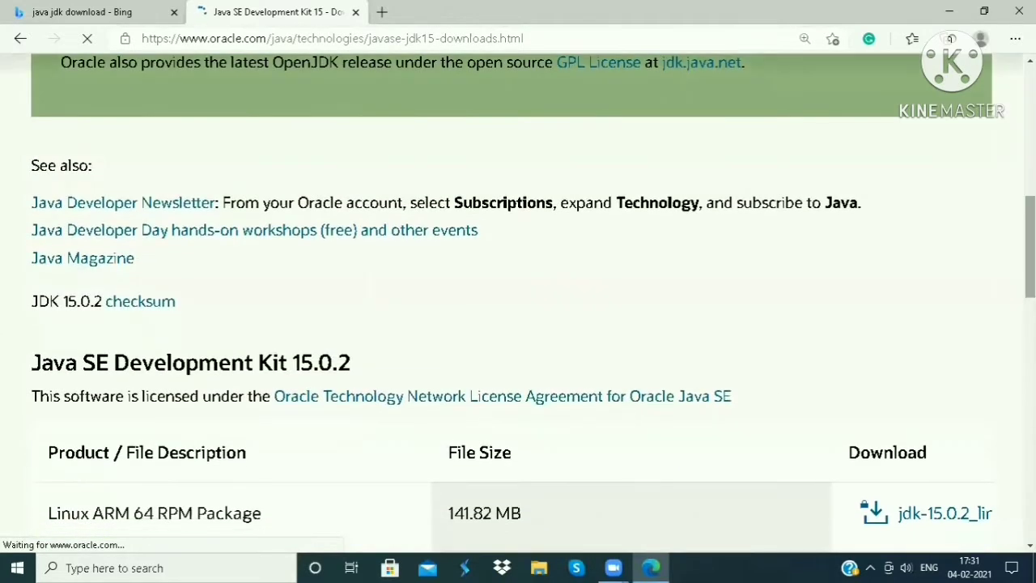
{"action": "scroll", "coordinate": [743, 427], "scroll_direction": "down", "scroll_amount": 8}
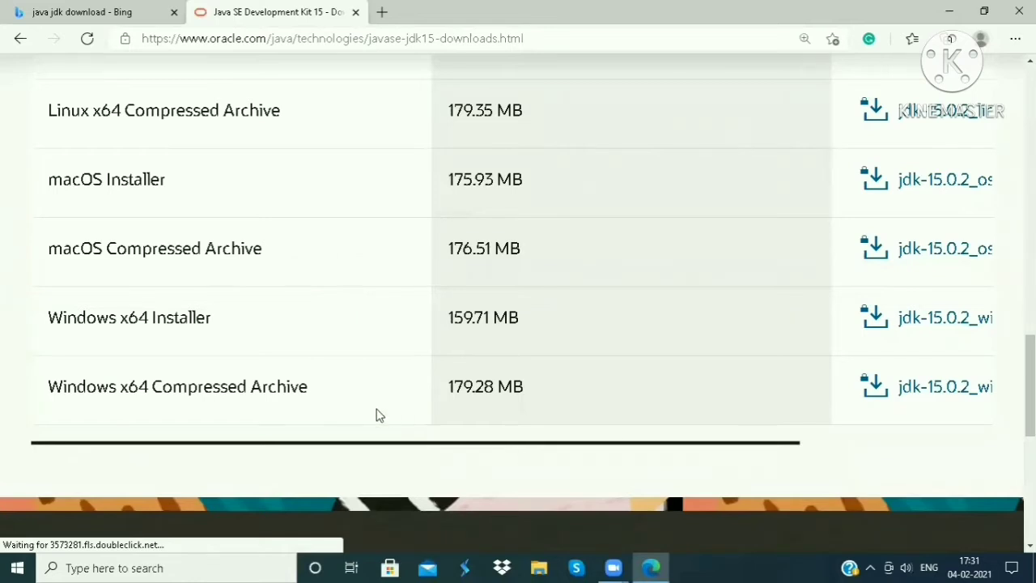
{"action": "left_click_drag", "start_coordinate": [384, 450], "coordinate": [678, 449]}
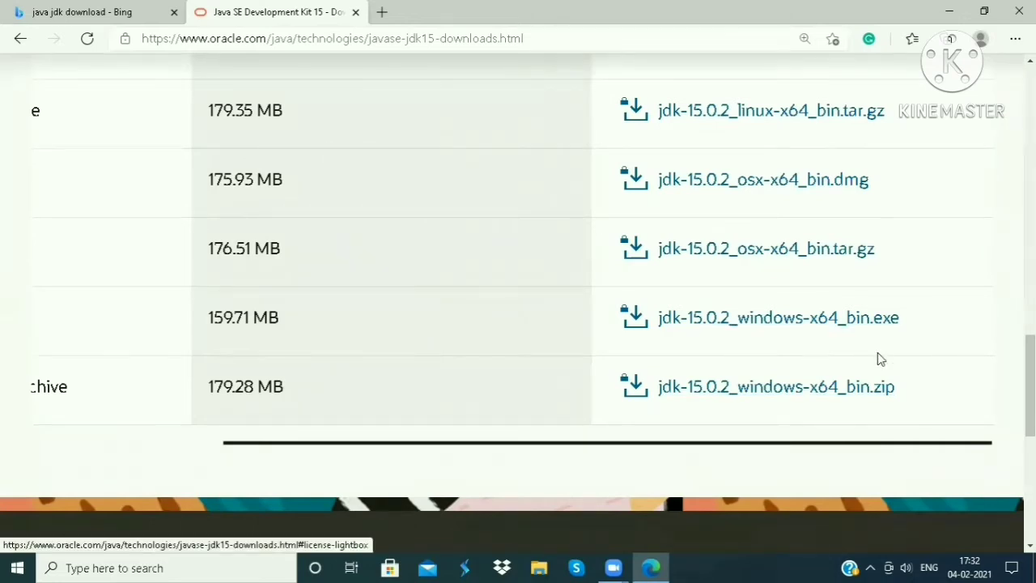
{"action": "left_click", "coordinate": [804, 325]}
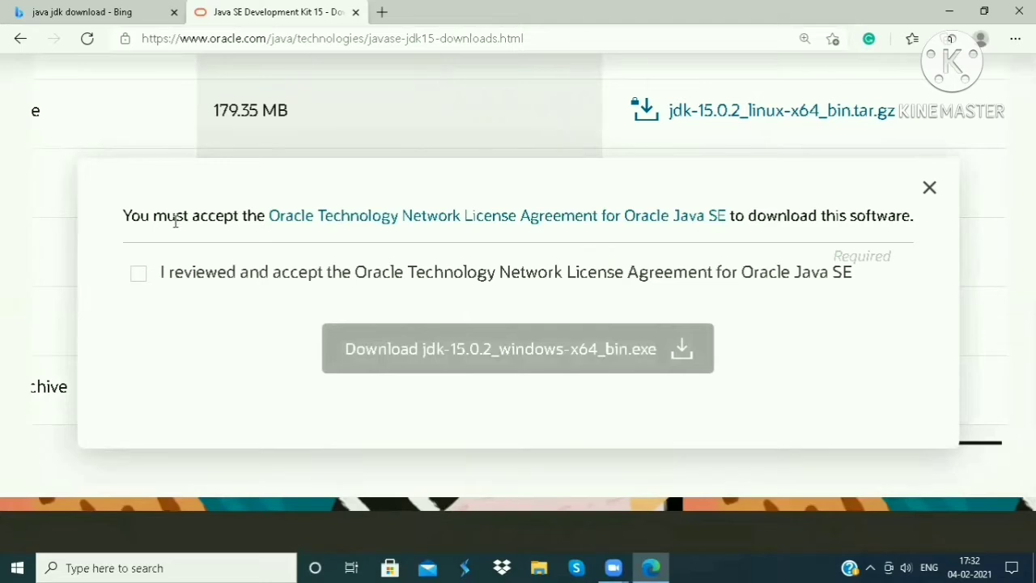
{"action": "left_click", "coordinate": [142, 276]}
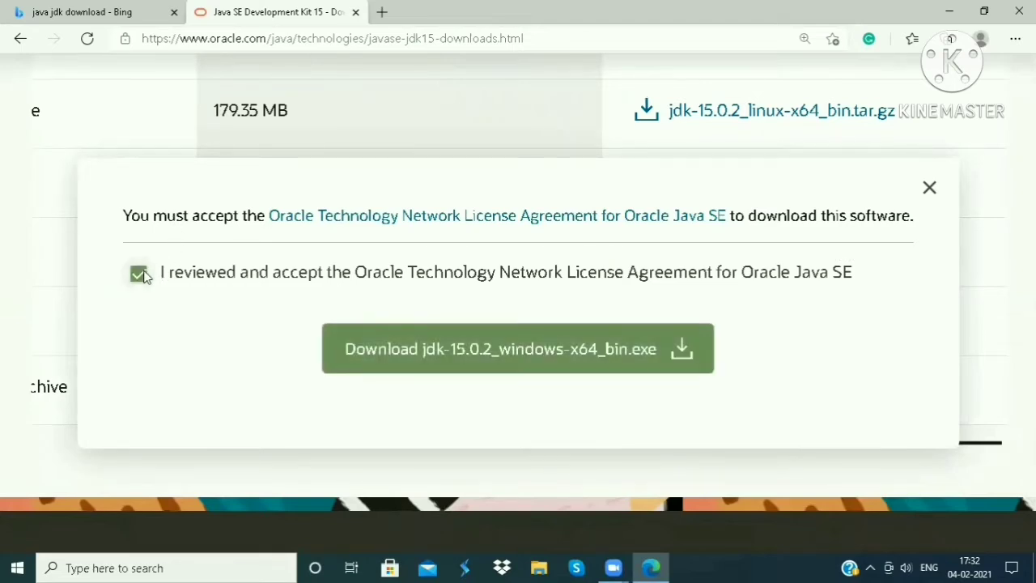
{"action": "left_click", "coordinate": [457, 348]}
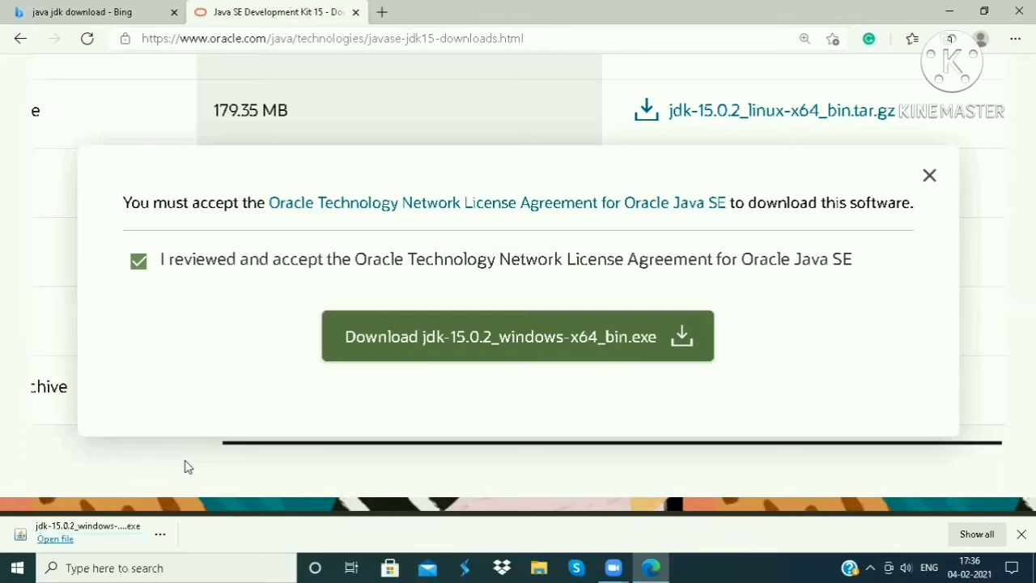
Step: Show the downloaded JDK installer in its folder, maximize the folder window, and launch the jdk-15.0.2_windows-x64_bin installer
{"action": "left_click", "coordinate": [160, 534]}
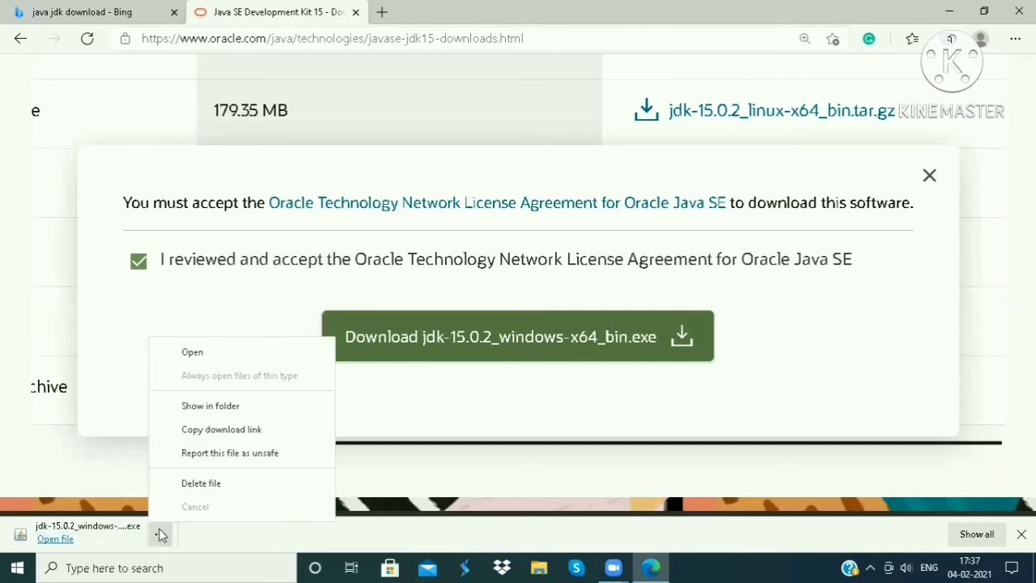
{"action": "left_click", "coordinate": [210, 407]}
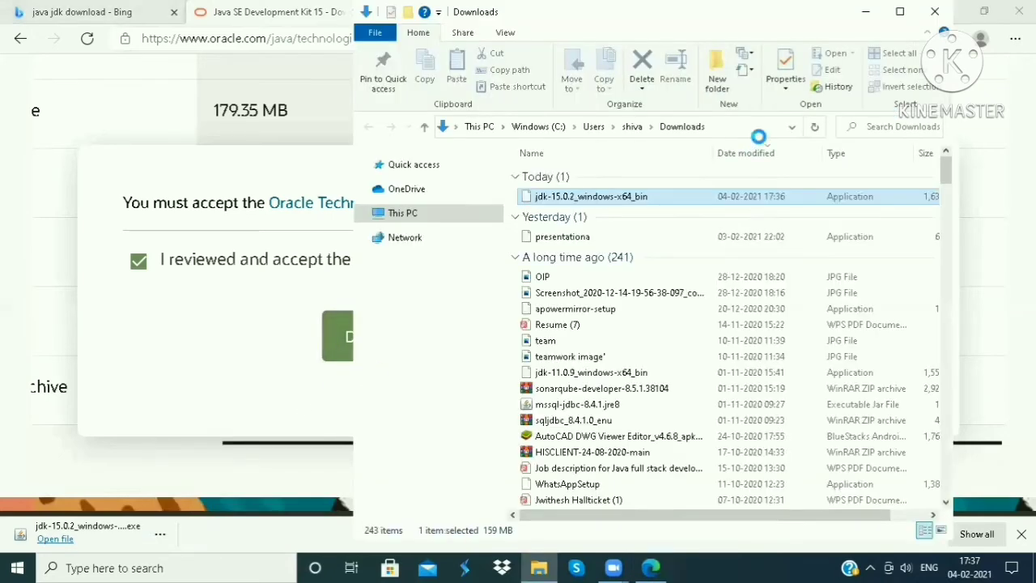
{"action": "left_click", "coordinate": [900, 12]}
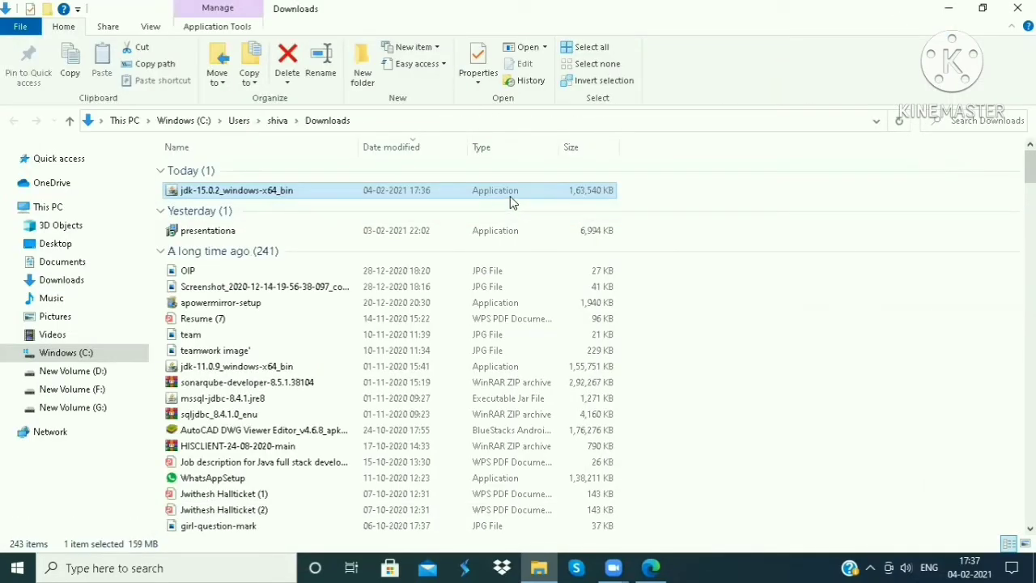
{"action": "double_click", "coordinate": [389, 196]}
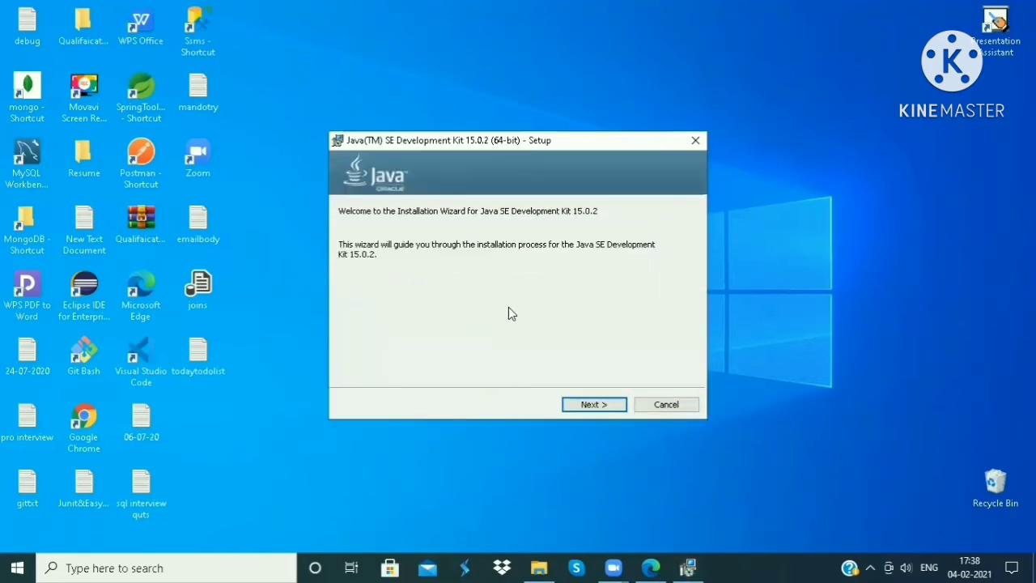
Step: Install Java SE Development Kit 15.0.2 to C:\Program Files\Java\jdk-15.0.2\ and close the setup wizard
{"action": "left_click", "coordinate": [591, 405]}
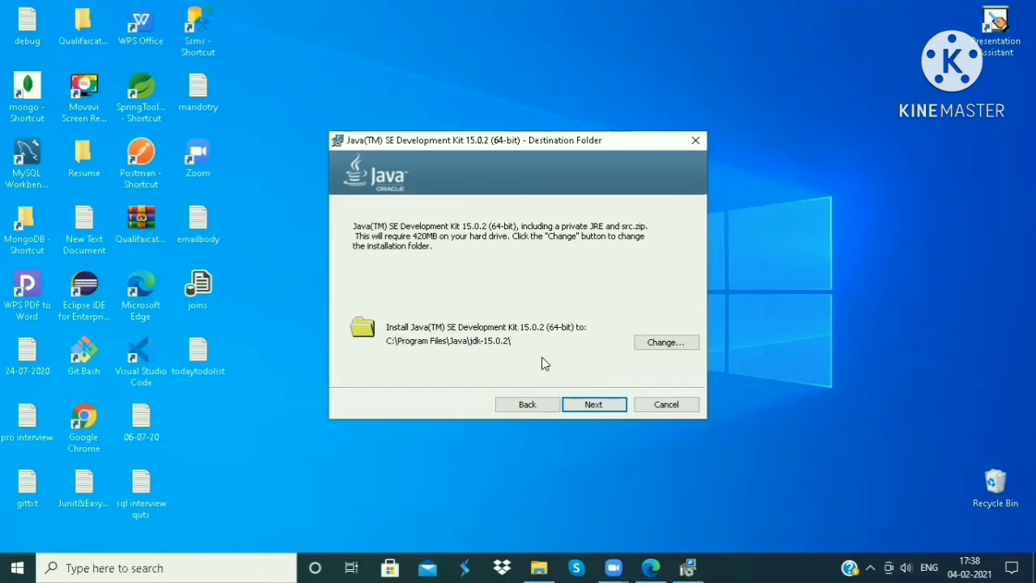
{"action": "left_click", "coordinate": [593, 411]}
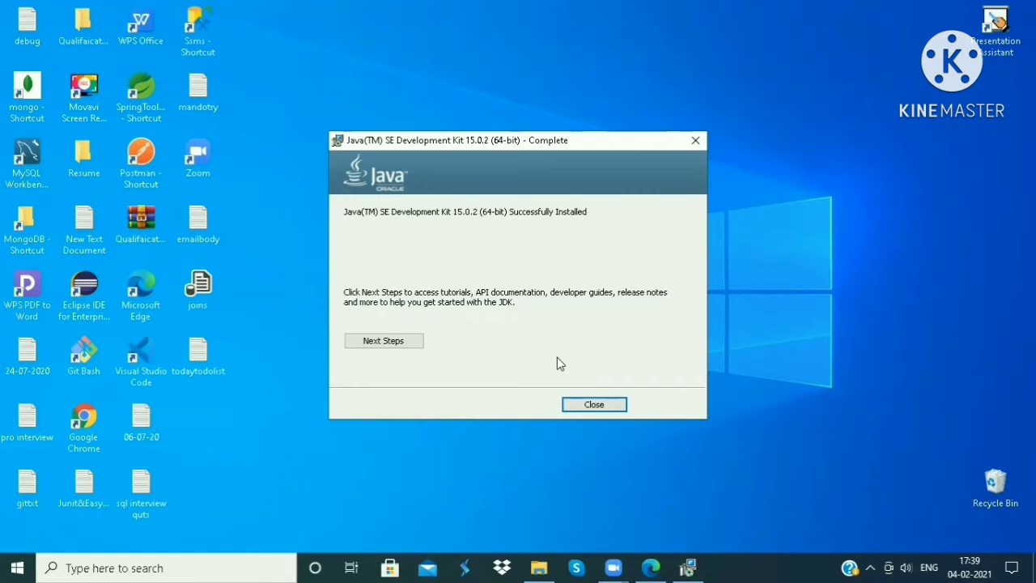
{"action": "left_click", "coordinate": [604, 404]}
Step: Switch to File Explorer and open the folder C:\Program Files\Java\jdk-15.0.2
{"action": "left_click", "coordinate": [539, 567]}
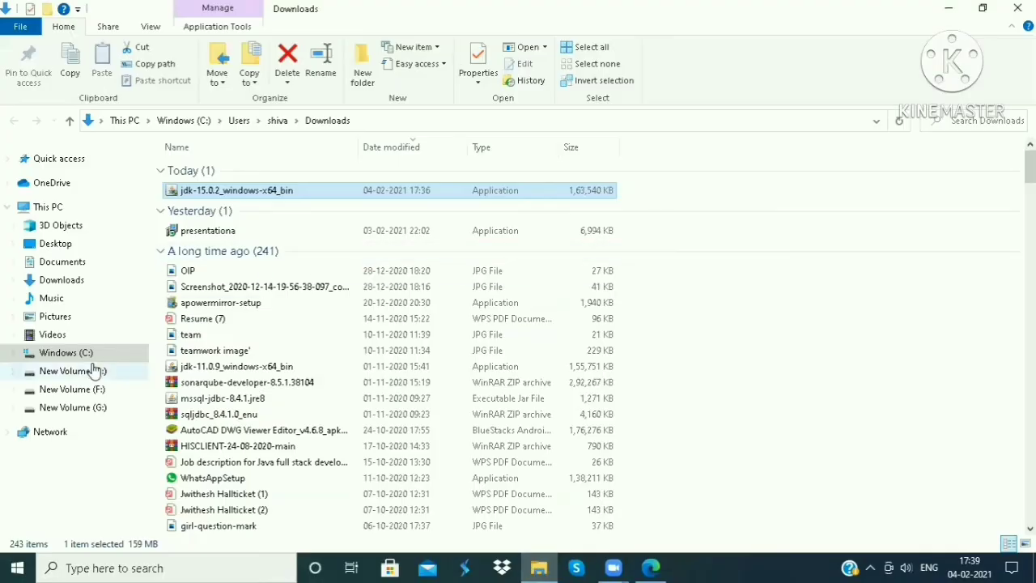
{"action": "left_click", "coordinate": [82, 354]}
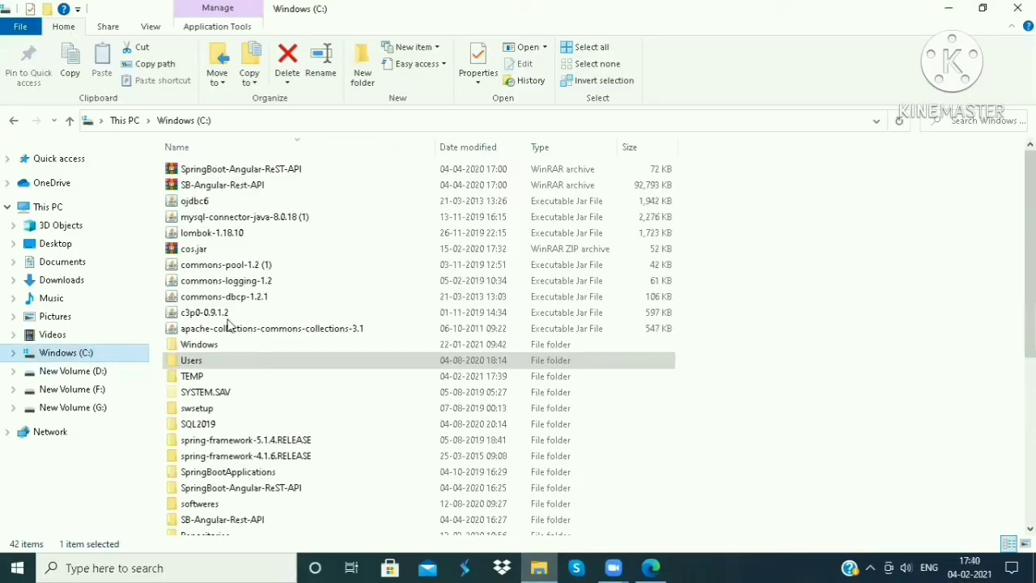
{"action": "left_click", "coordinate": [277, 399]}
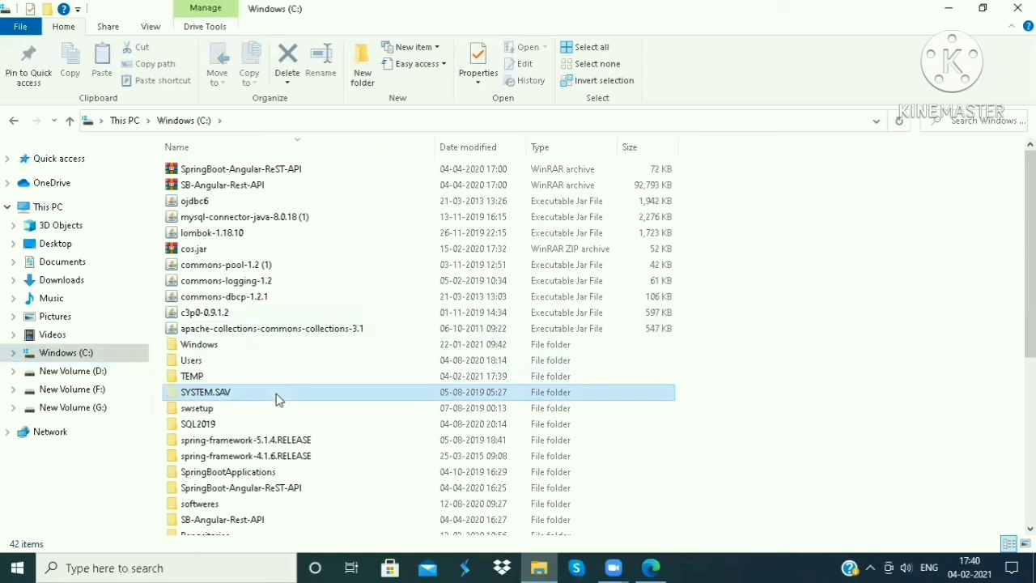
{"action": "key", "text": "p"}
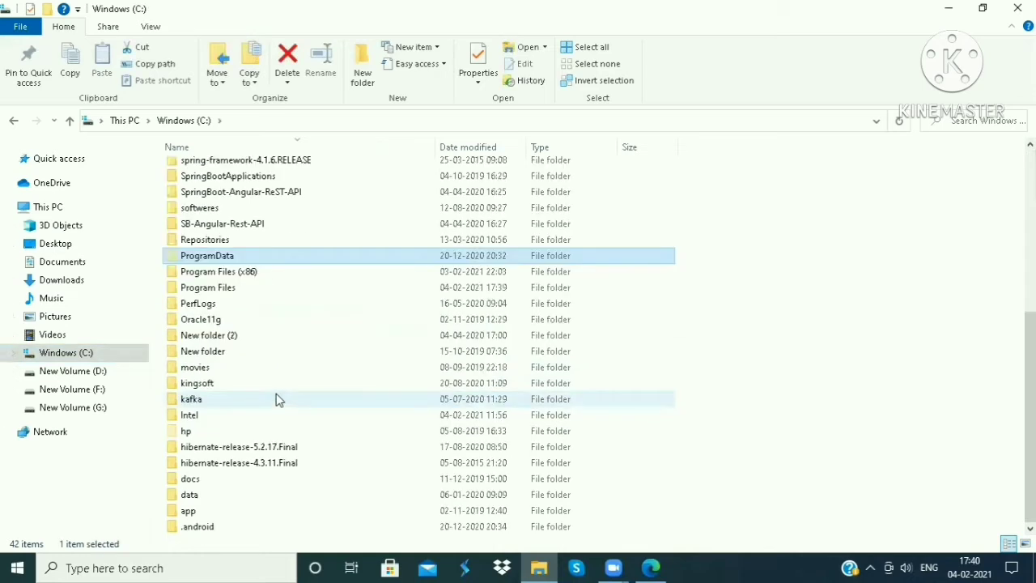
{"action": "double_click", "coordinate": [275, 291]}
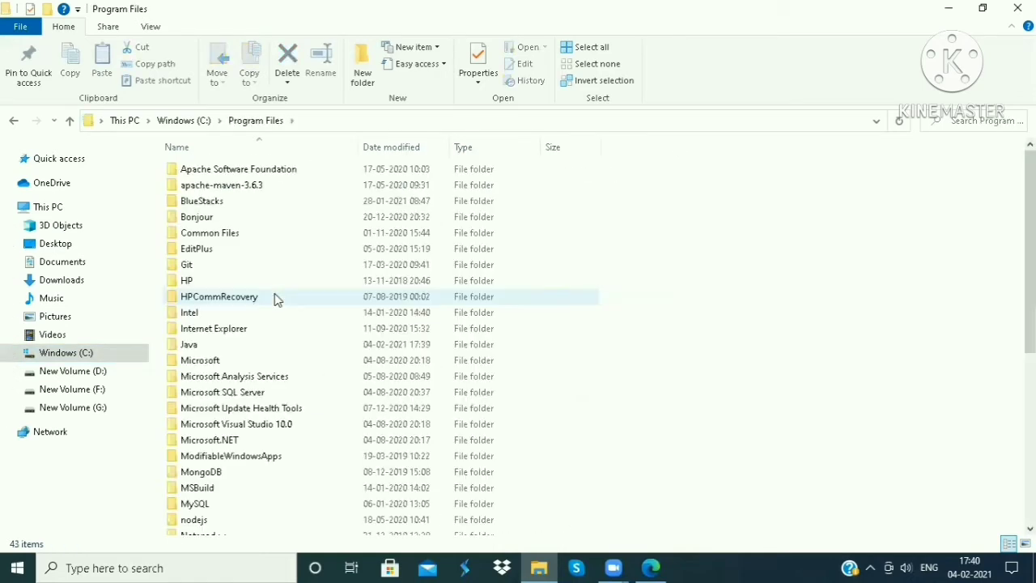
{"action": "double_click", "coordinate": [398, 346]}
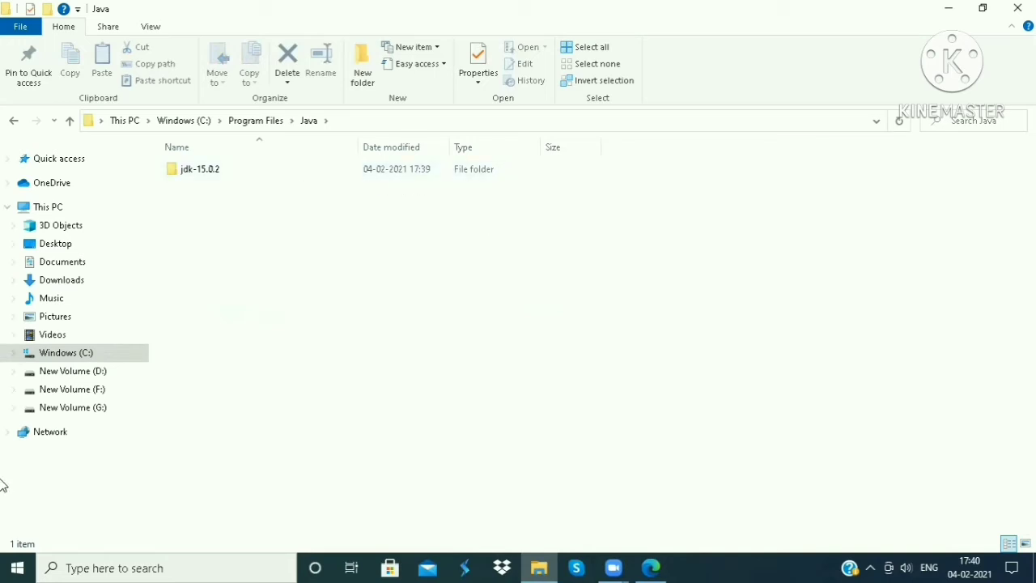
{"action": "left_click", "coordinate": [384, 182]}
{"action": "double_click", "coordinate": [384, 182]}
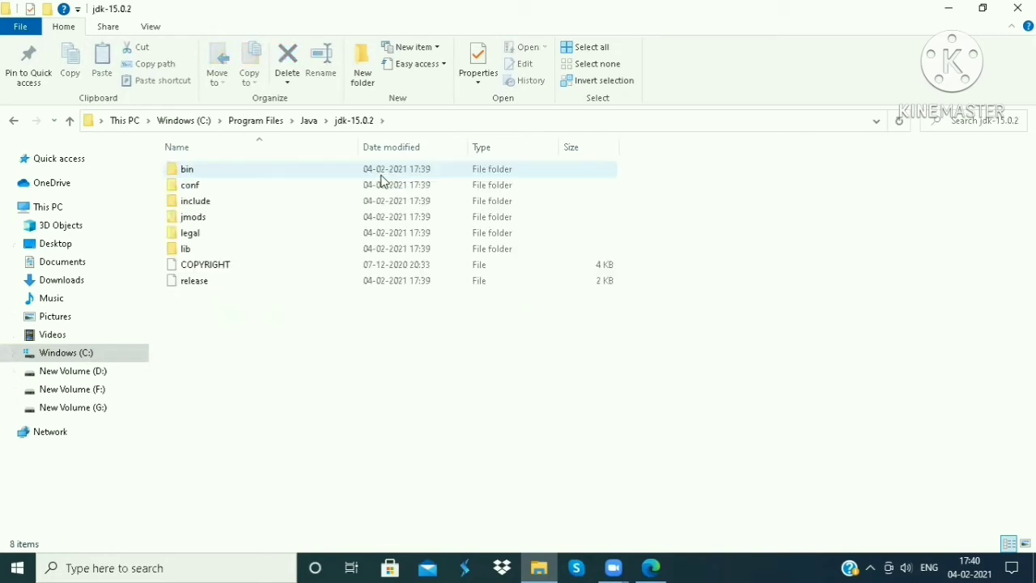
Step: Look into the JDK's bin folder and return to the jdk-15.0.2 folder
{"action": "double_click", "coordinate": [381, 174]}
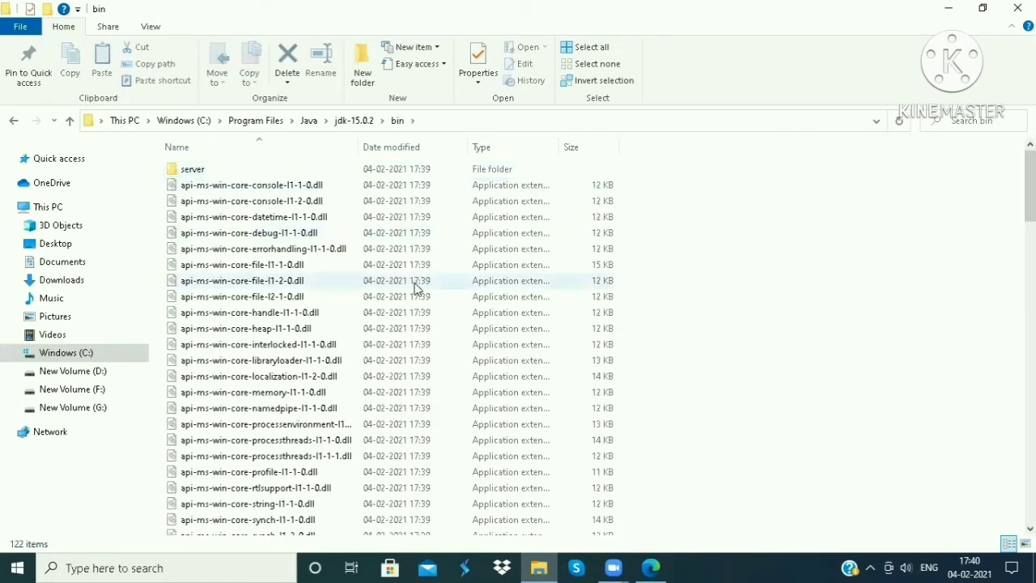
{"action": "mouse_move", "coordinate": [1029, 194]}
{"action": "left_mouse_down"}
{"action": "mouse_move", "coordinate": [1029, 375]}
{"action": "mouse_move", "coordinate": [1029, 190]}
{"action": "left_mouse_up"}
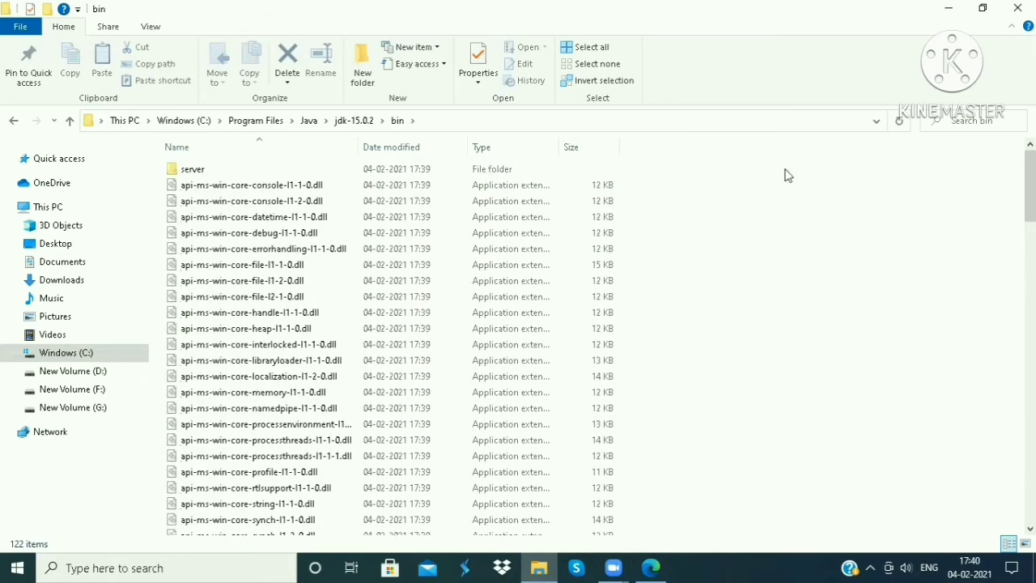
{"action": "left_click", "coordinate": [351, 128]}
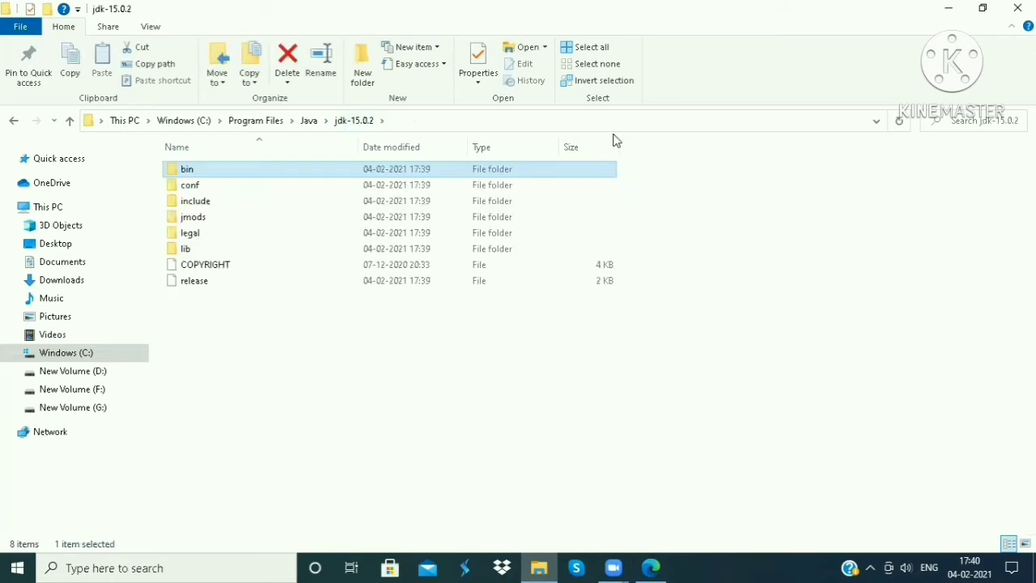
{"action": "left_click", "coordinate": [940, 8]}
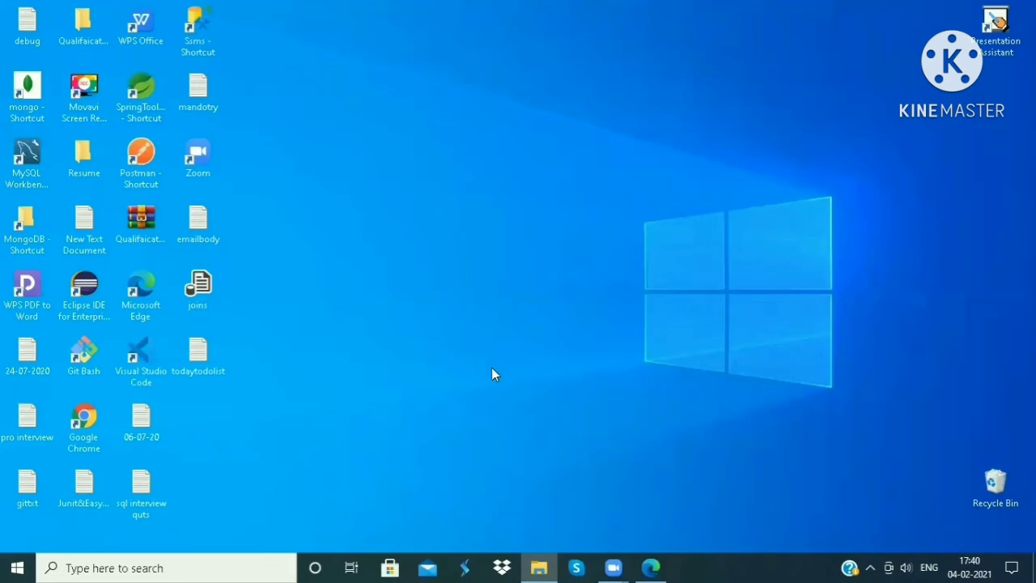
{"action": "mouse_move", "coordinate": [540, 565]}
{"action": "left_click", "coordinate": [538, 497]}
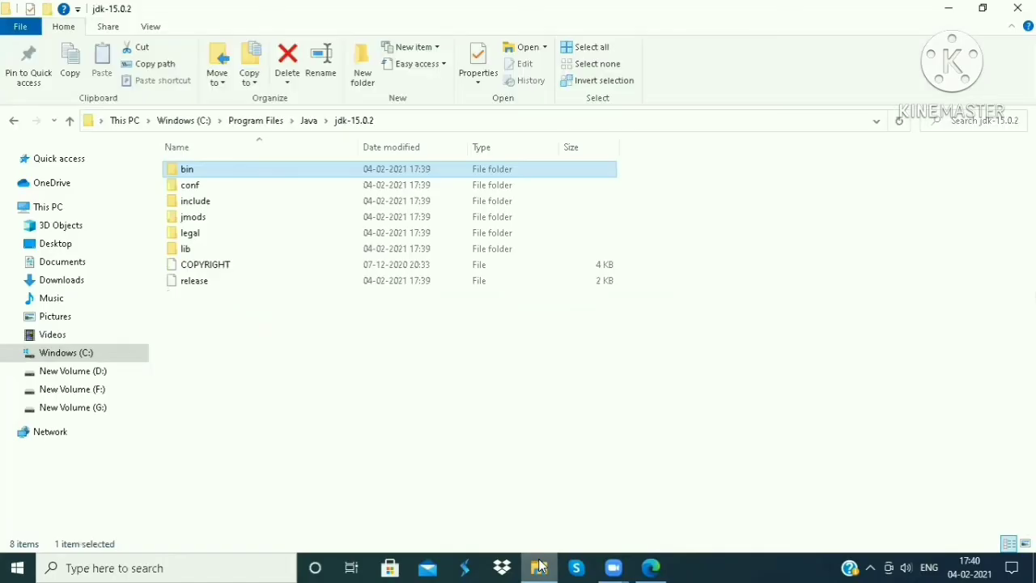
Step: Open the JDK's bin folder and copy its full path, C:\Program Files\Java\jdk-15.0.2\bin
{"action": "double_click", "coordinate": [399, 178]}
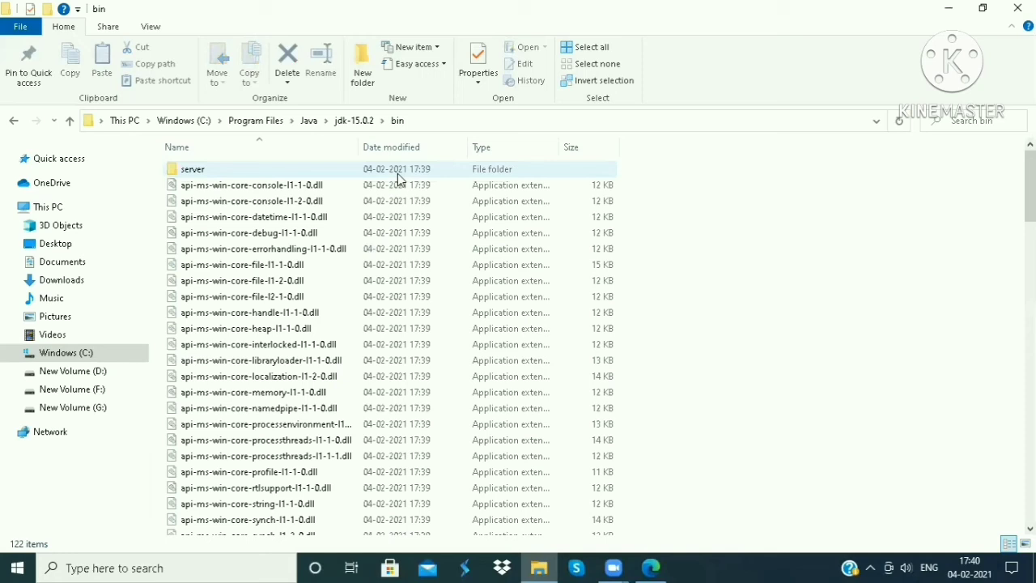
{"action": "left_click", "coordinate": [429, 118]}
{"action": "left_click", "coordinate": [348, 122]}
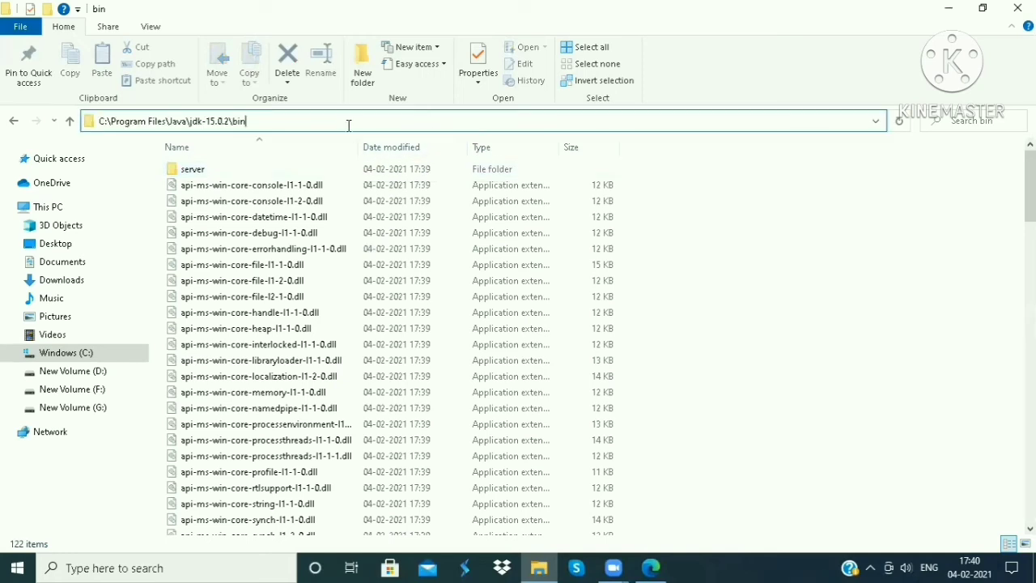
{"action": "right_click", "coordinate": [347, 124]}
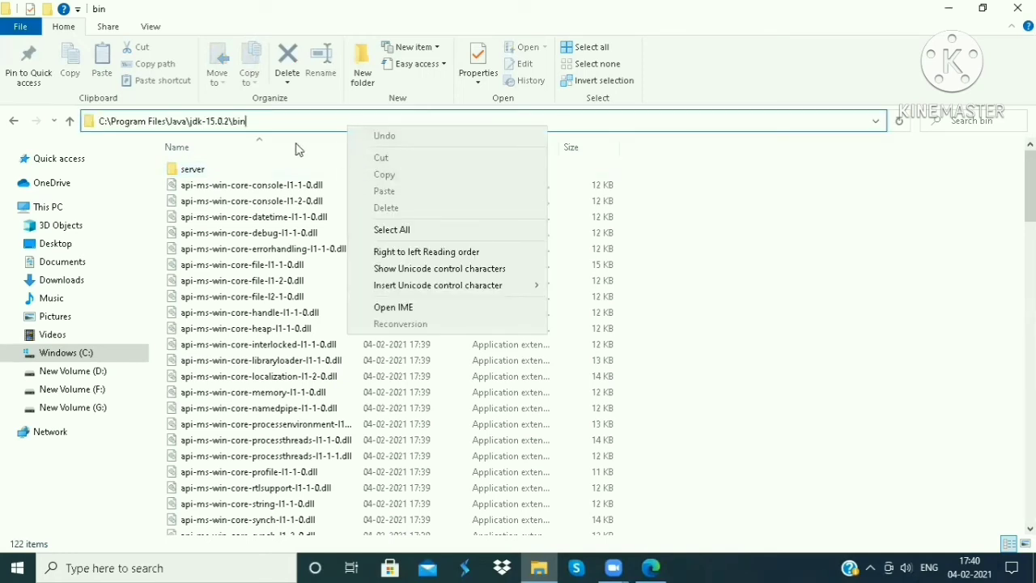
{"action": "left_click", "coordinate": [281, 124]}
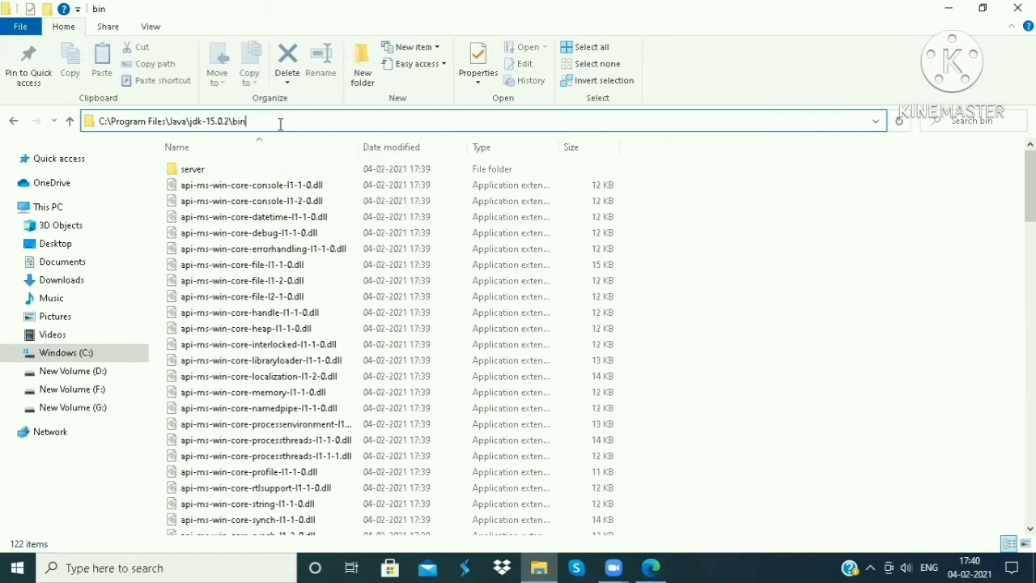
{"action": "key", "text": "ctrl+a"}
{"action": "key", "text": "ctrl+c"}
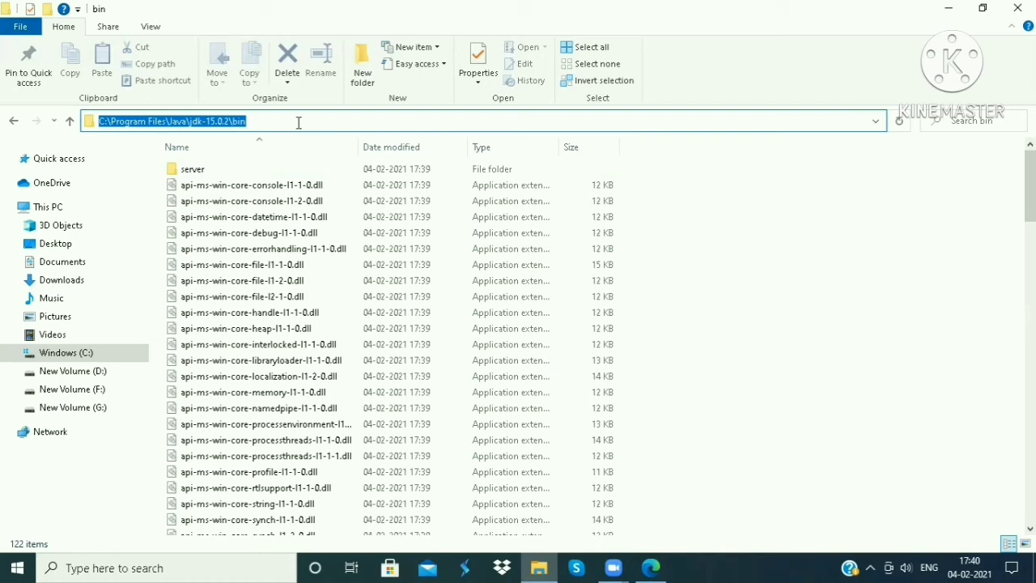
Step: Search Windows for "envi", open the system environment variables settings and bring up the Environment Variables dialog
{"action": "left_click", "coordinate": [117, 566]}
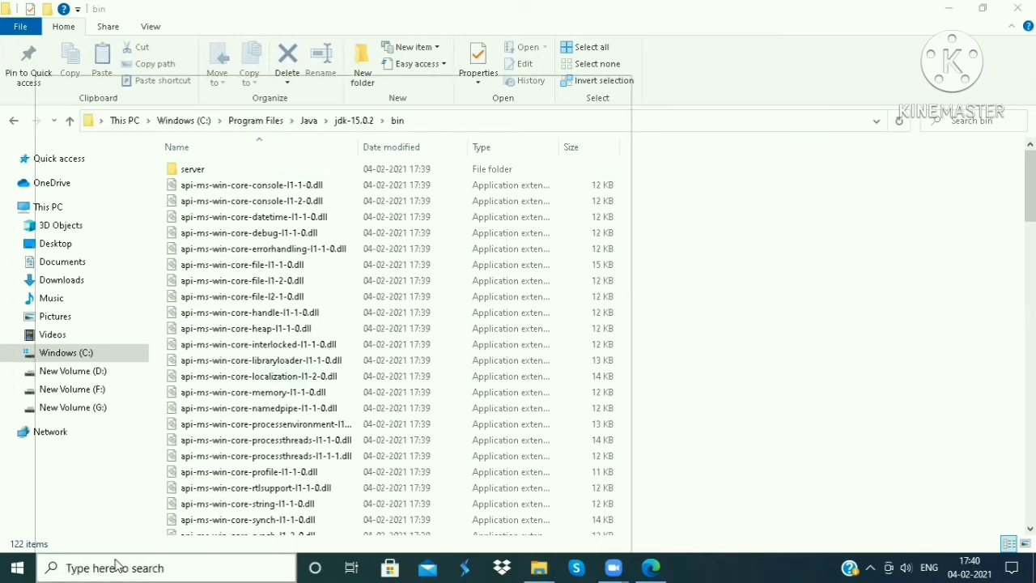
{"action": "type", "text": "e"}
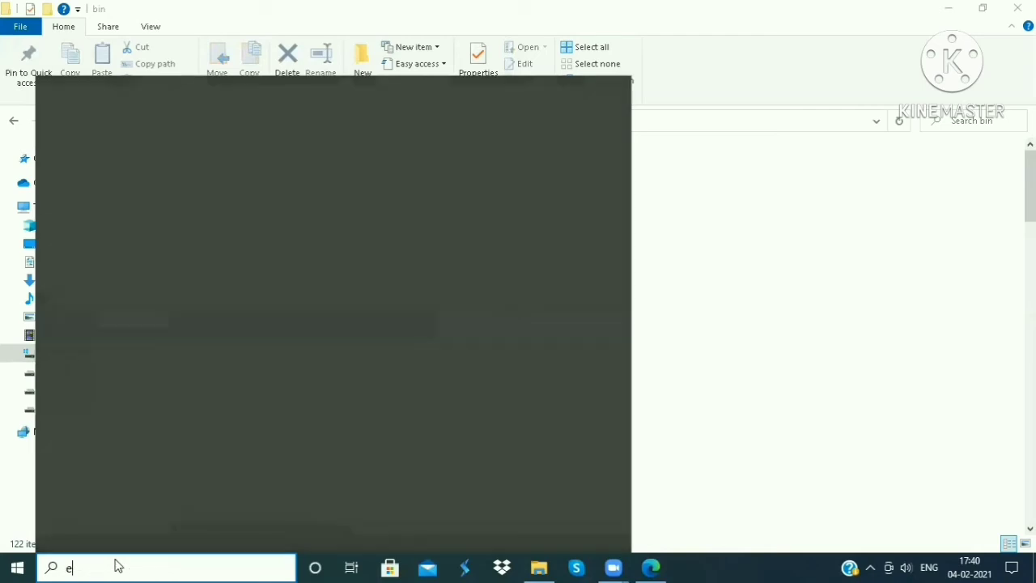
{"action": "type", "text": "nvi"}
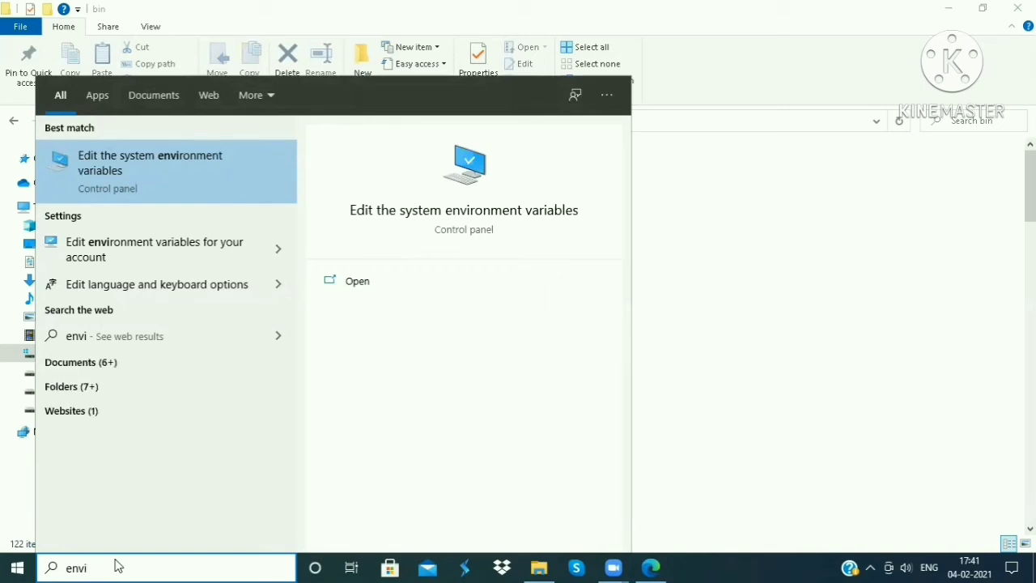
{"action": "key", "text": "Return"}
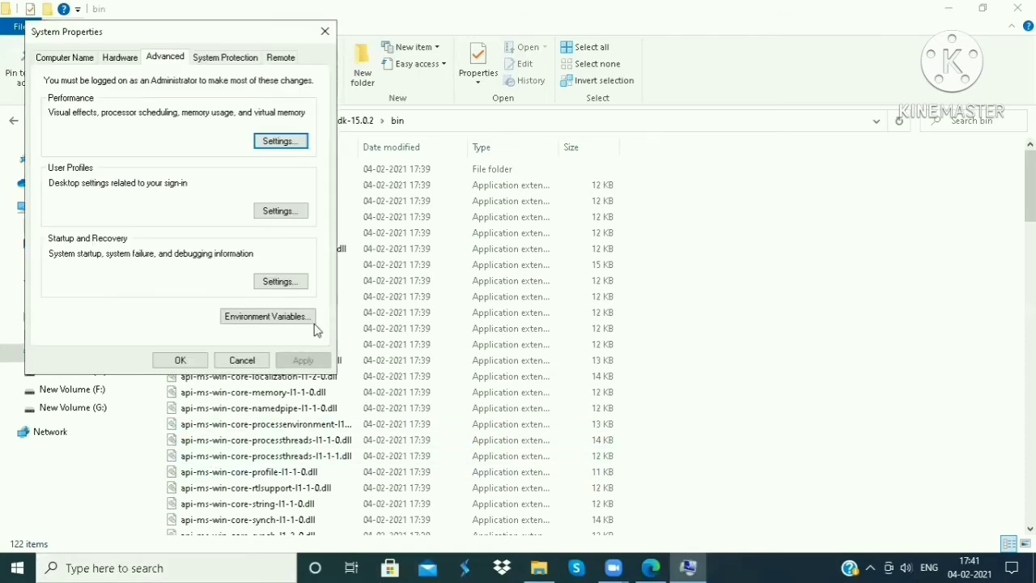
{"action": "left_click", "coordinate": [302, 326]}
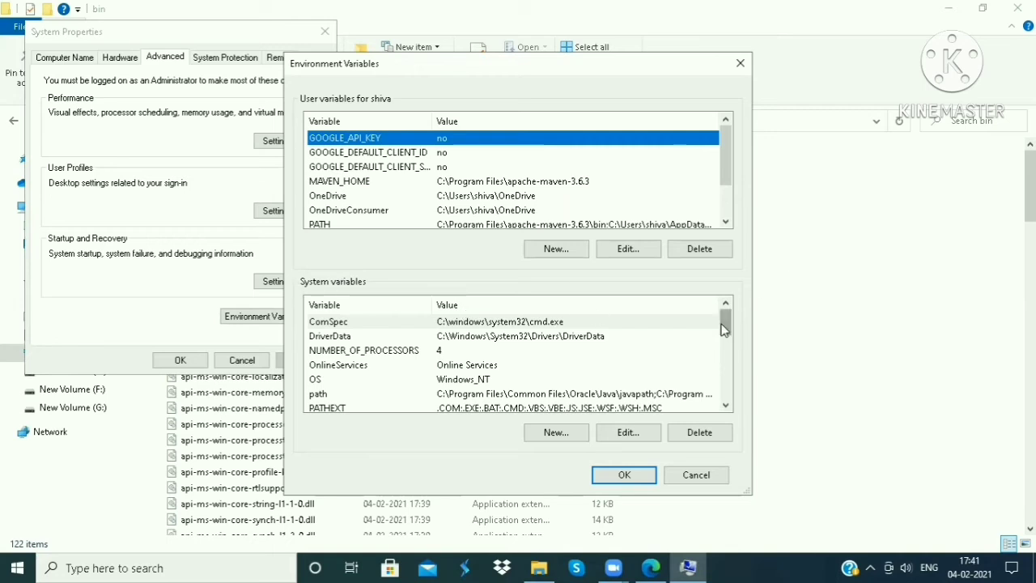
Step: Add the new entry ;C:\Program Files\Java\jdk-15.0.2\bin to the system path variable and confirm the edit
{"action": "left_click_drag", "start_coordinate": [726, 326], "coordinate": [725, 335]}
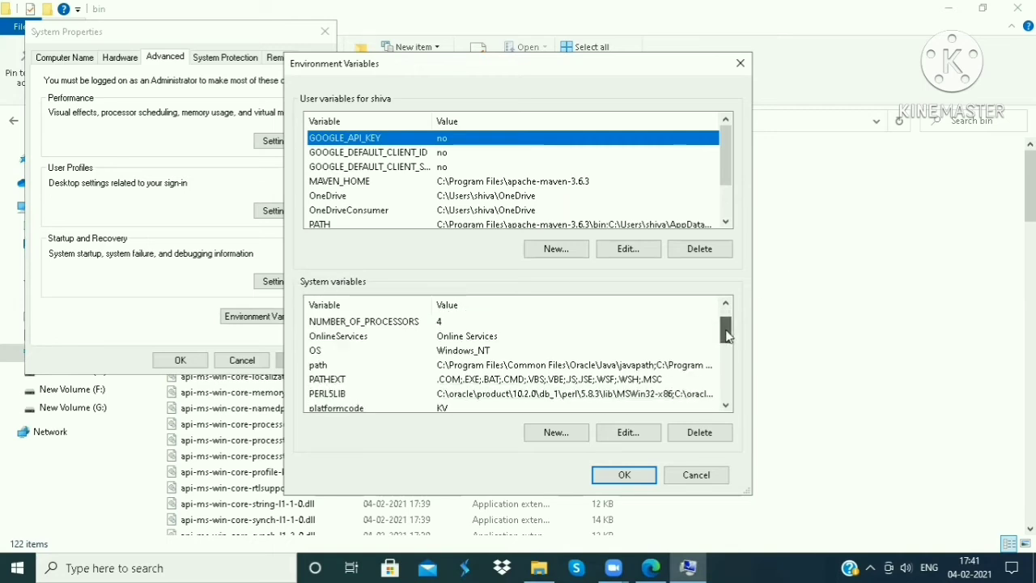
{"action": "left_click", "coordinate": [684, 368]}
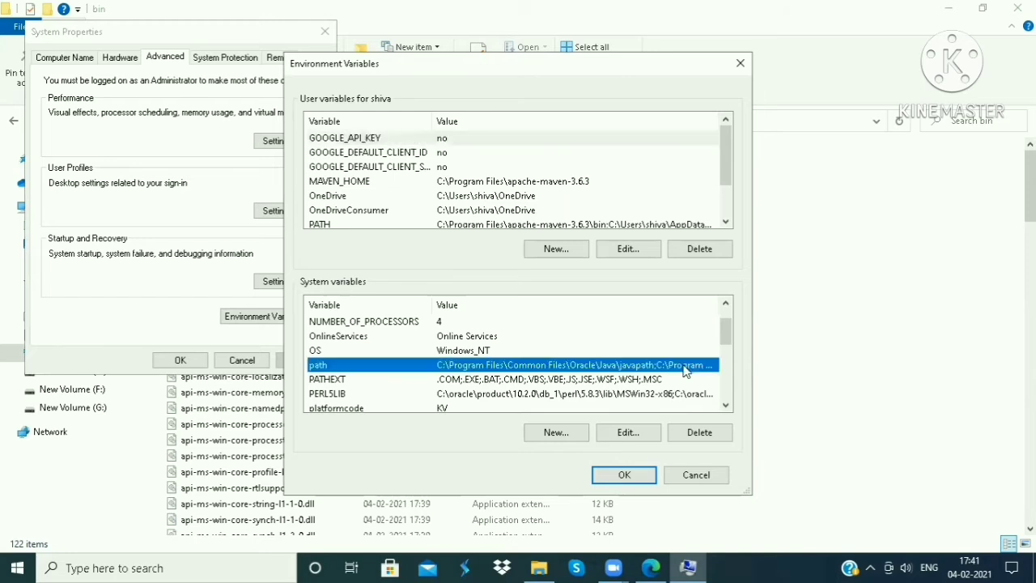
{"action": "left_click", "coordinate": [640, 437]}
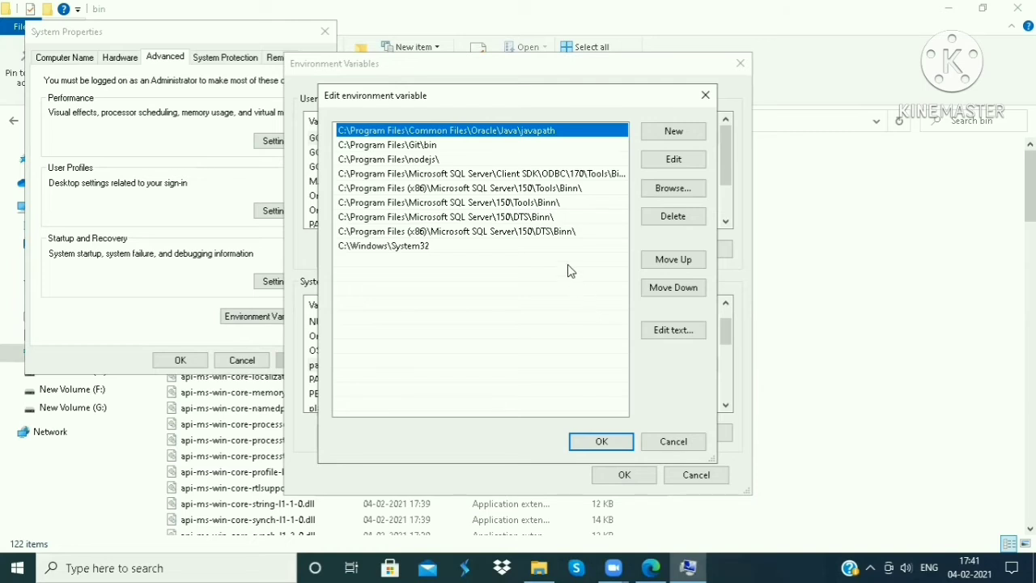
{"action": "left_click", "coordinate": [686, 133]}
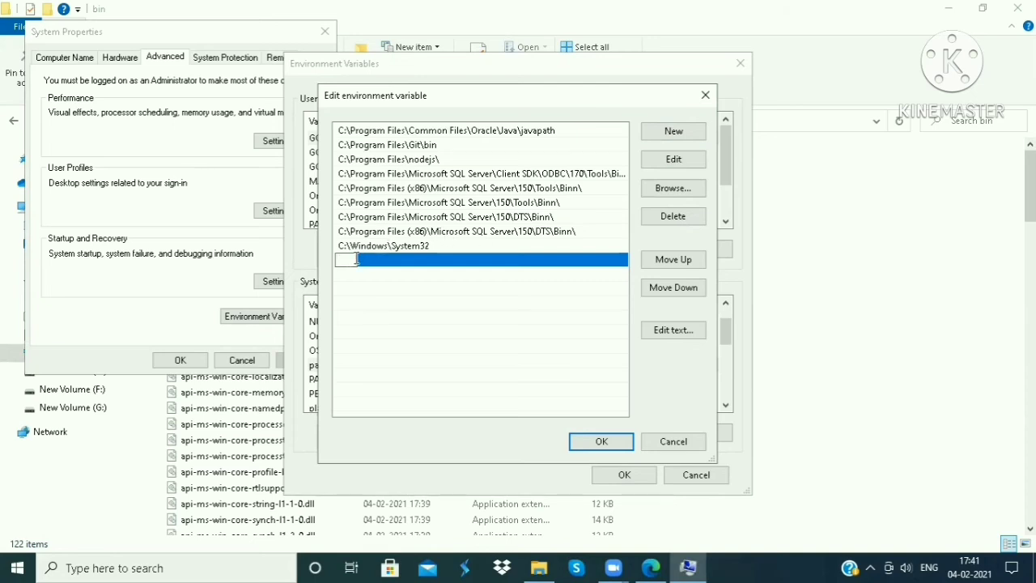
{"action": "type", "text": ";"}
{"action": "key", "text": "ctrl+v"}
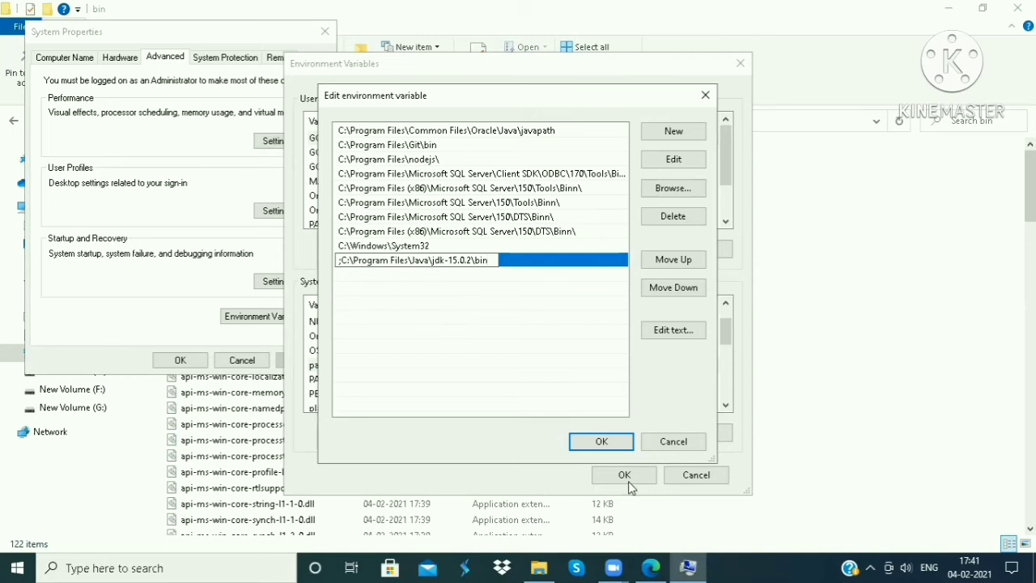
{"action": "left_click", "coordinate": [609, 450]}
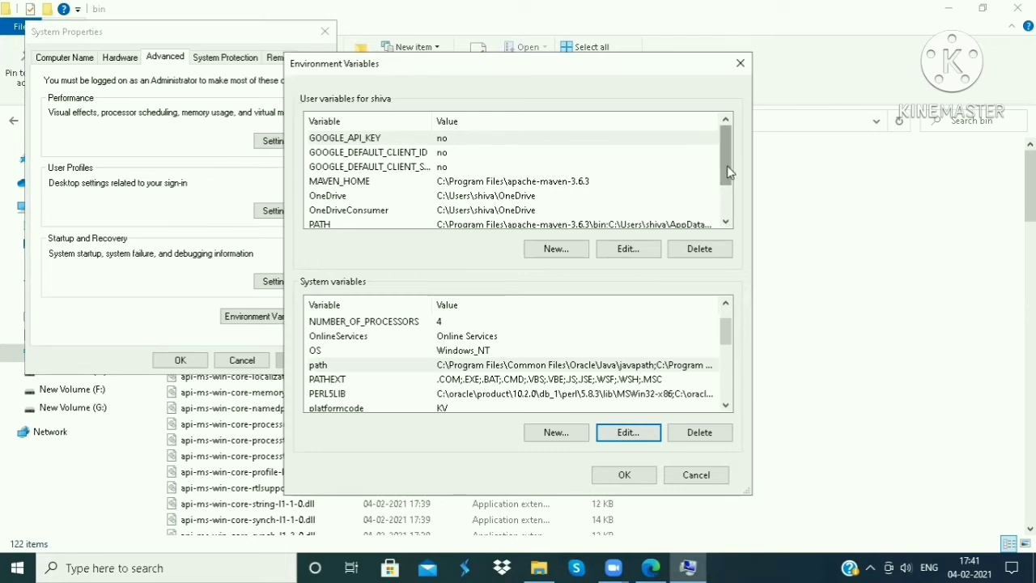
Step: Start a new user variable and name it JAVA_HOME
{"action": "left_click_drag", "start_coordinate": [726, 165], "coordinate": [725, 194]}
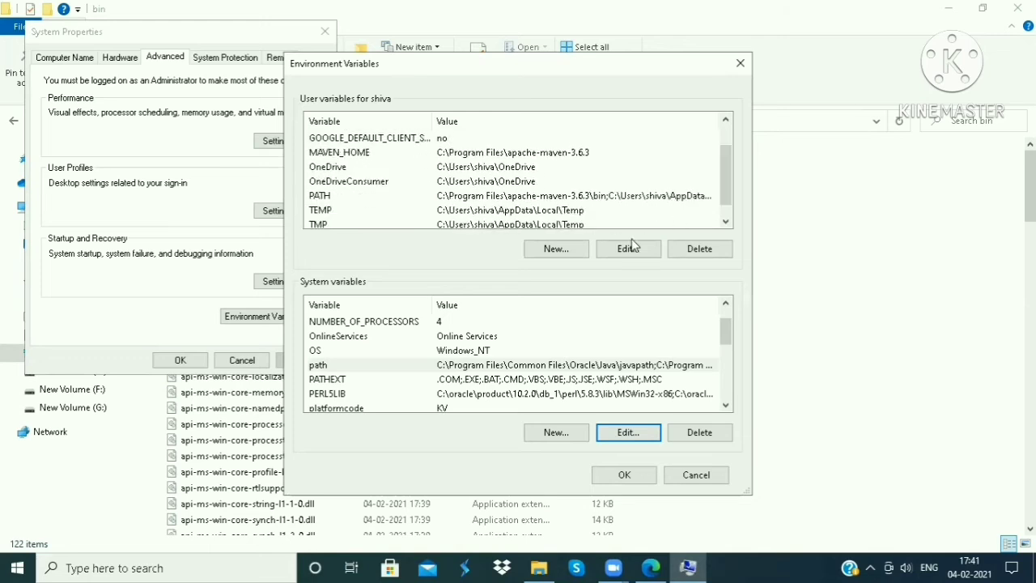
{"action": "left_click", "coordinate": [558, 249]}
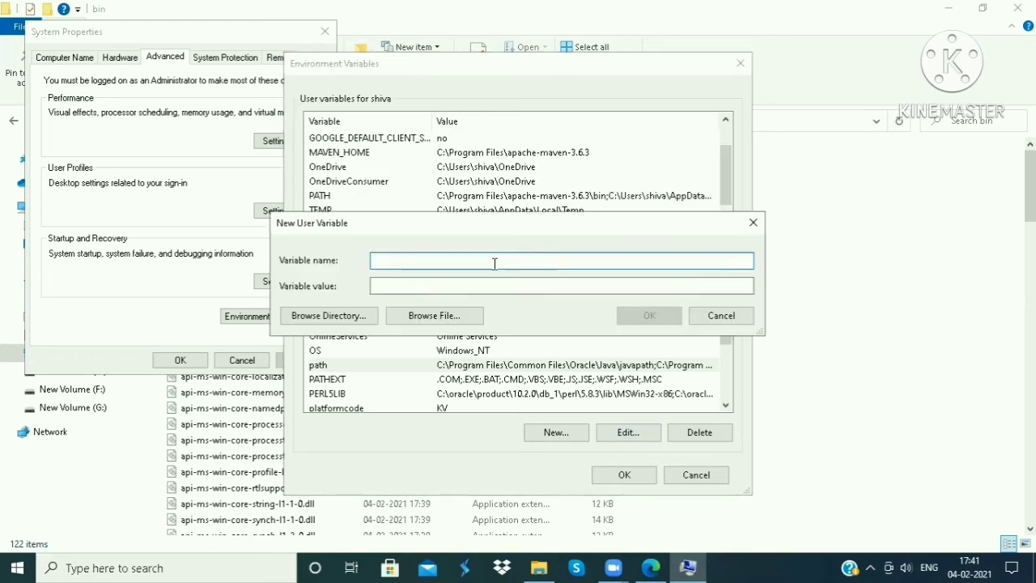
{"action": "type", "text": "JAVA_h"}
{"action": "key", "text": "BackSpace"}
{"action": "type", "text": "HO"}
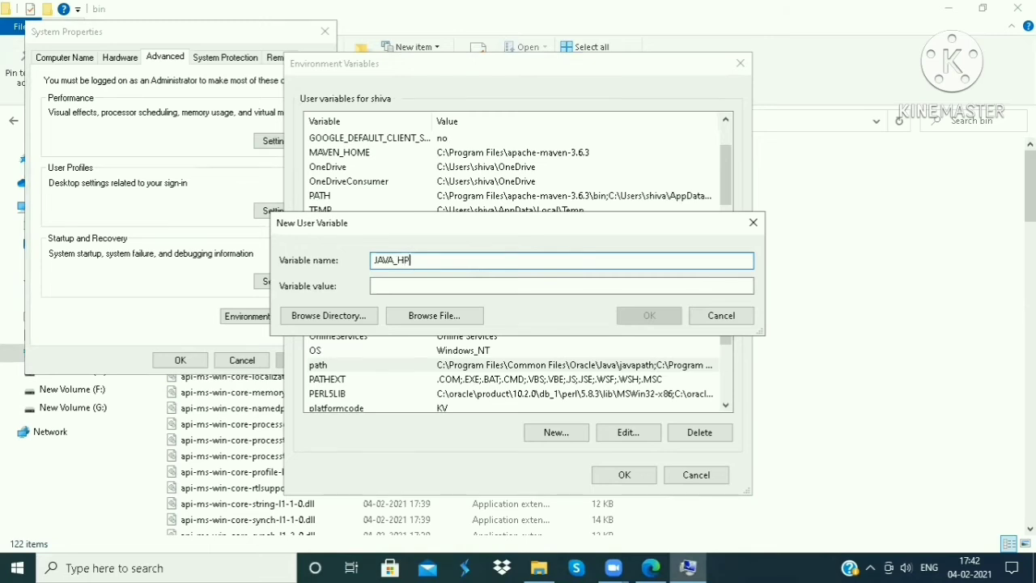
{"action": "key", "text": "BackSpace"}
{"action": "type", "text": "OME"}
{"action": "left_click", "coordinate": [507, 286]}
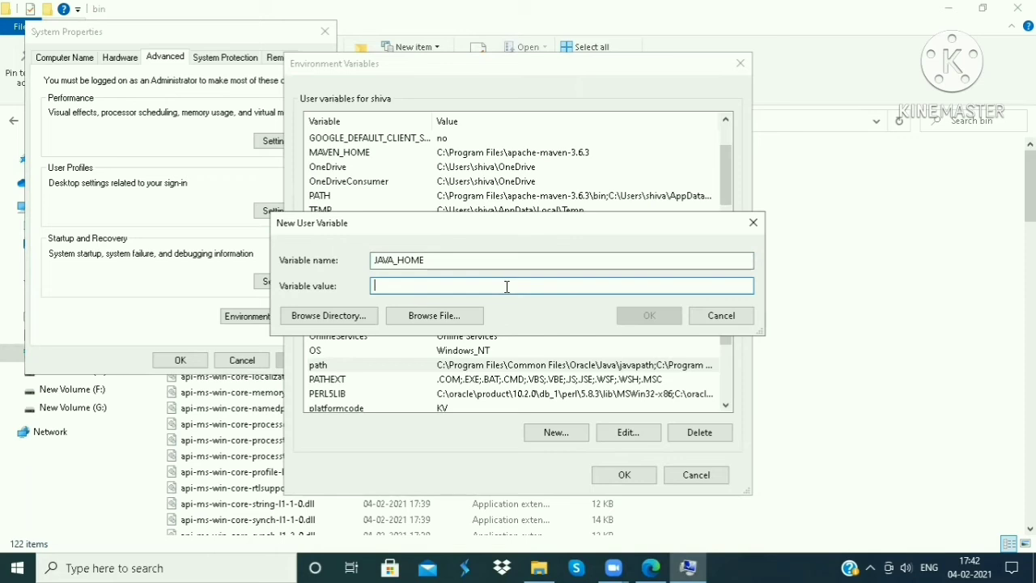
Step: Switch to File Explorer, go up to the jdk-15.0.2 folder and copy its path
{"action": "left_click", "coordinate": [788, 217]}
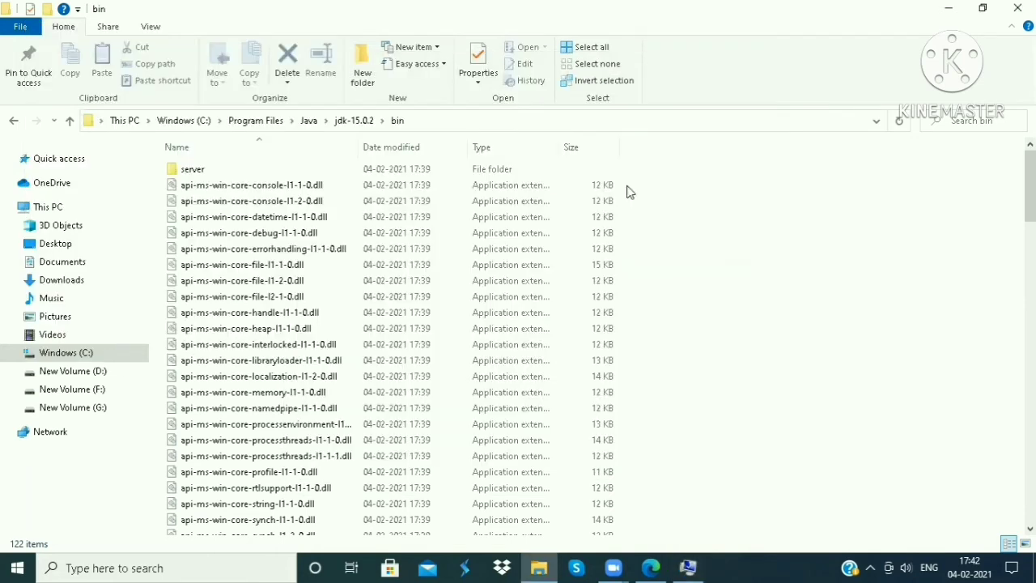
{"action": "left_click", "coordinate": [350, 128]}
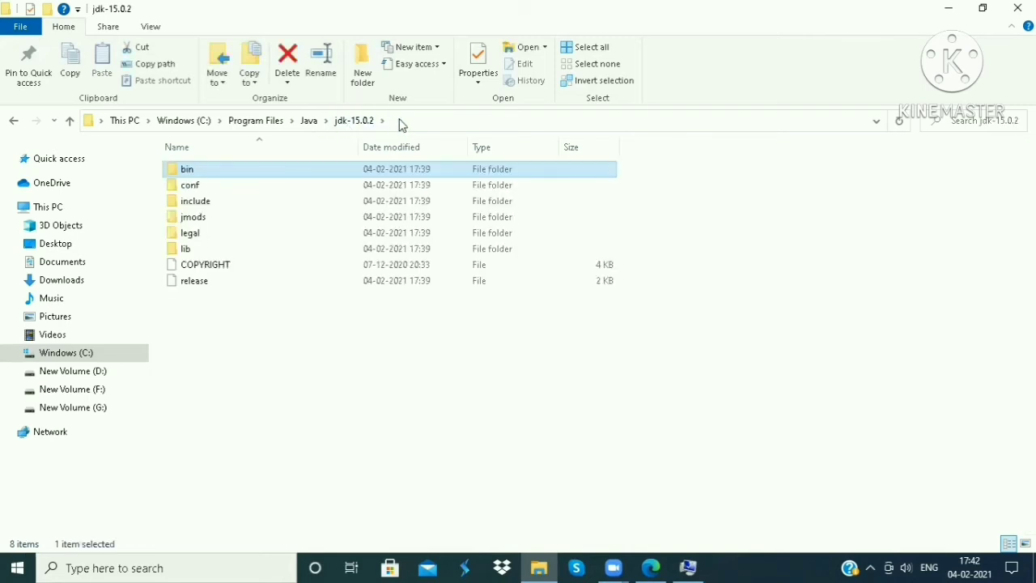
{"action": "left_click", "coordinate": [400, 121]}
{"action": "key", "text": "ctrl+c"}
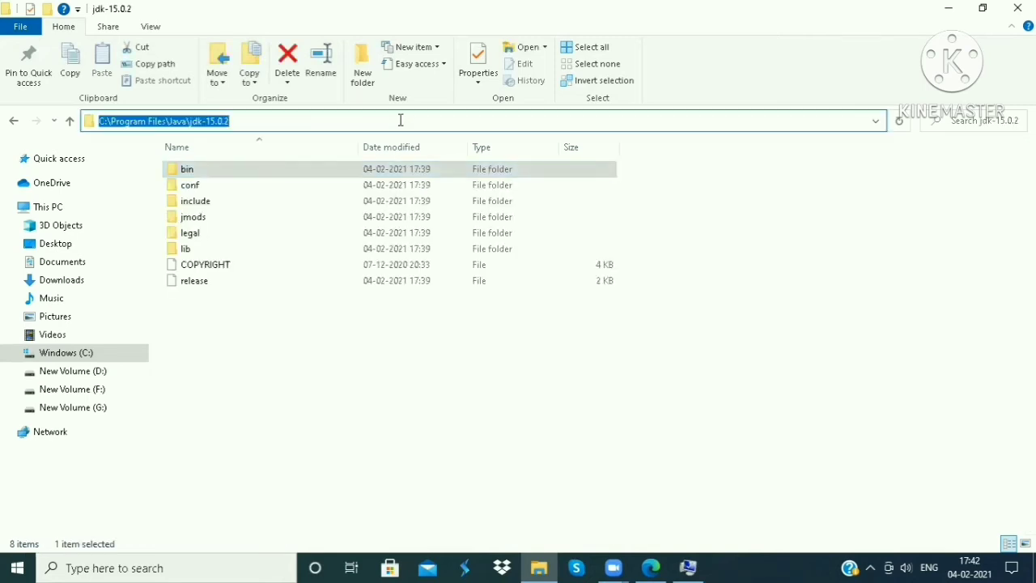
Step: Set the JAVA_HOME value to C:\Program Files\Java\jdk-15.0.2, then save and close the environment variable and system properties dialogs
{"action": "left_click", "coordinate": [943, 7]}
{"action": "left_click", "coordinate": [463, 286]}
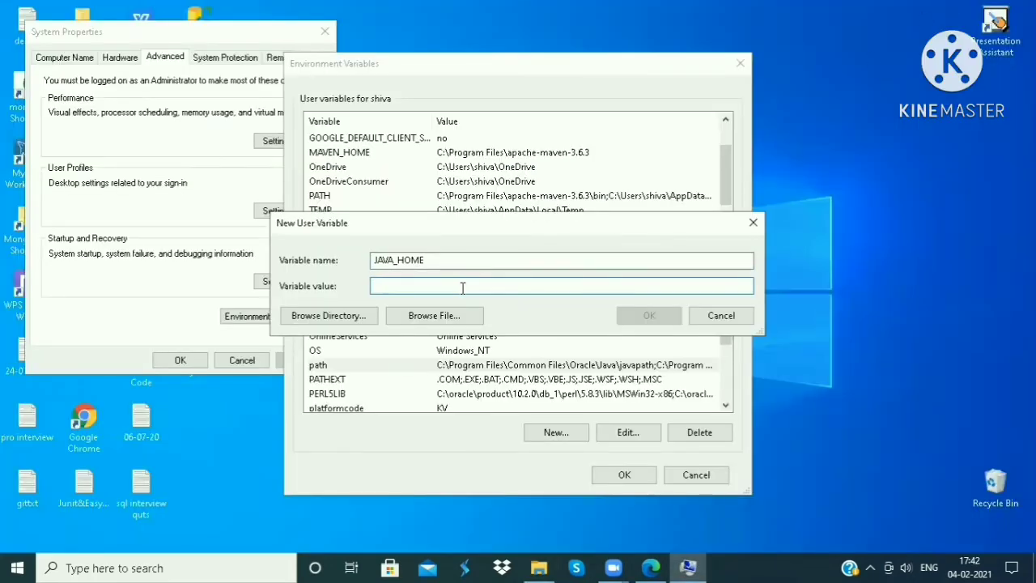
{"action": "key", "text": "ctrl+v"}
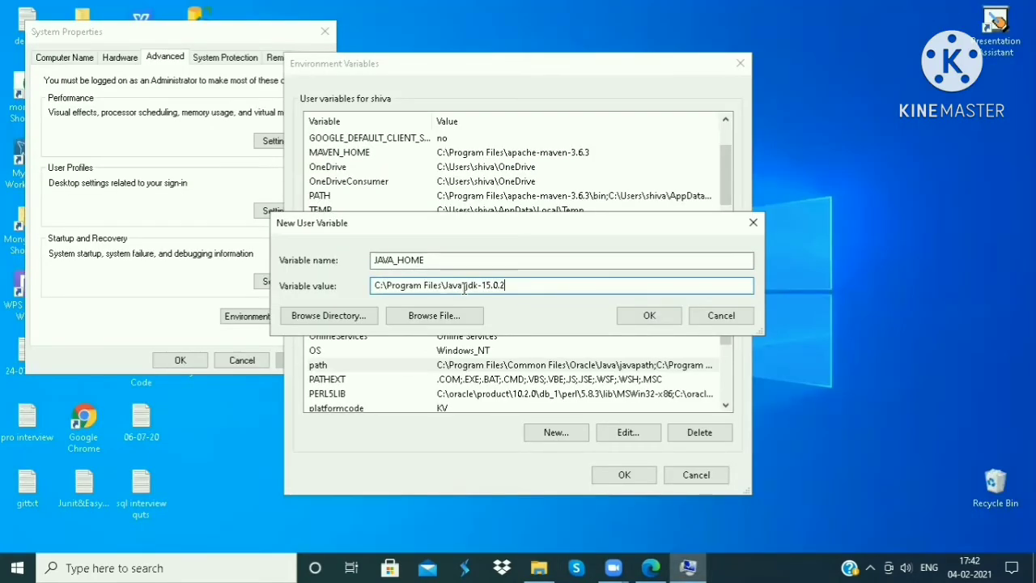
{"action": "left_click", "coordinate": [647, 316]}
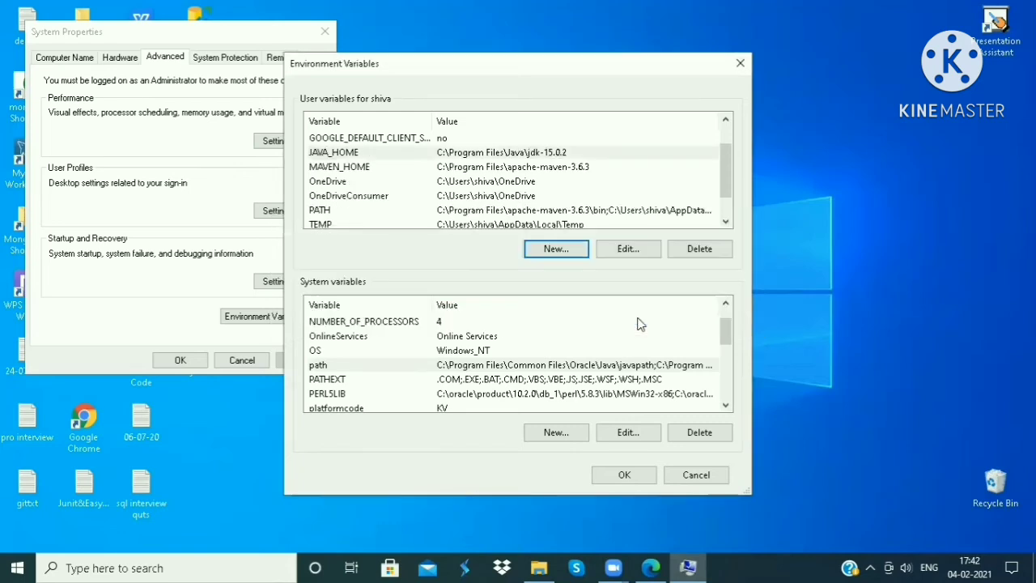
{"action": "left_click", "coordinate": [621, 477]}
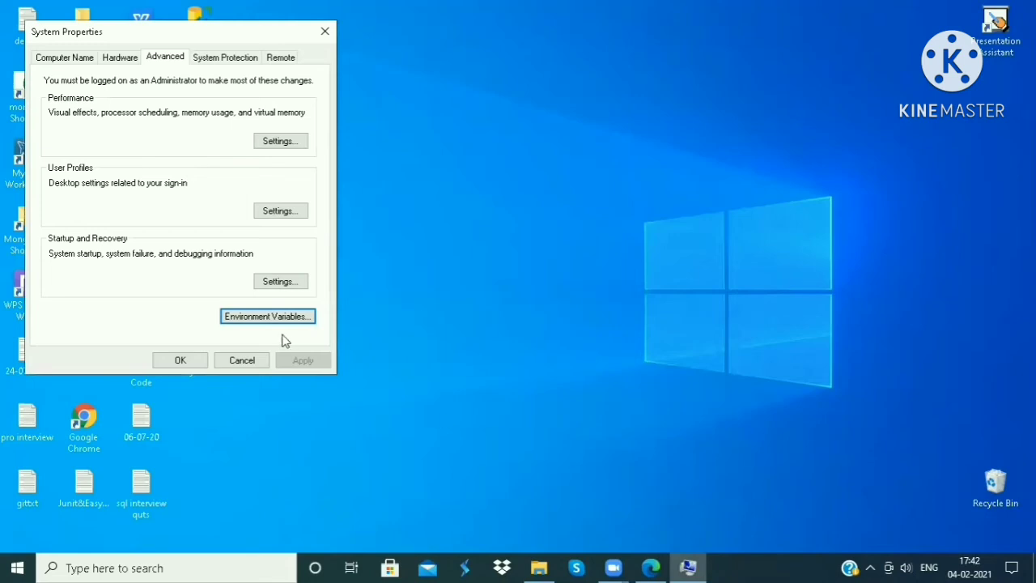
{"action": "left_click", "coordinate": [181, 365]}
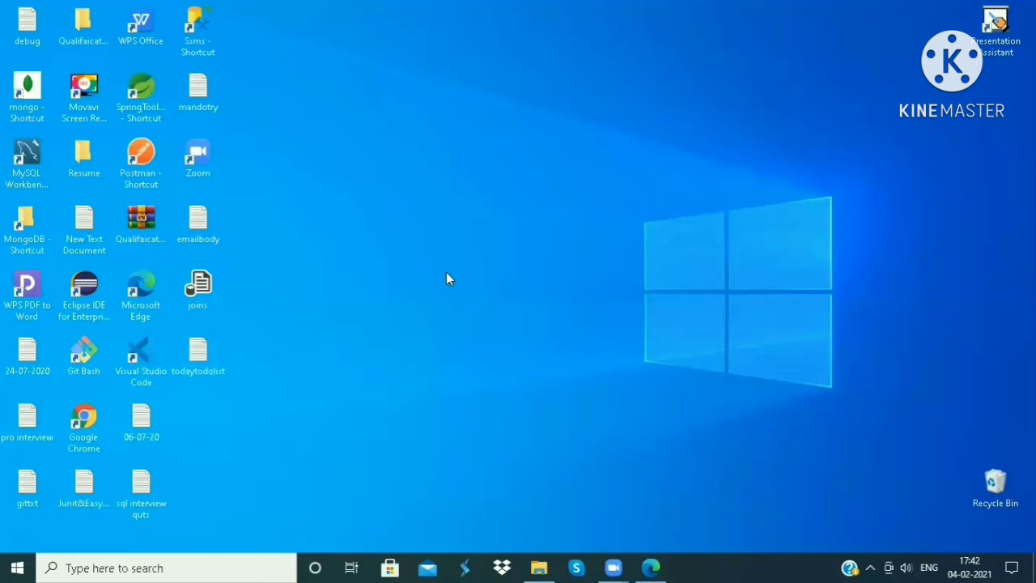
Step: Open Command Prompt, run java -version to check the installed Java version, and minimize the window
{"action": "left_click", "coordinate": [141, 566]}
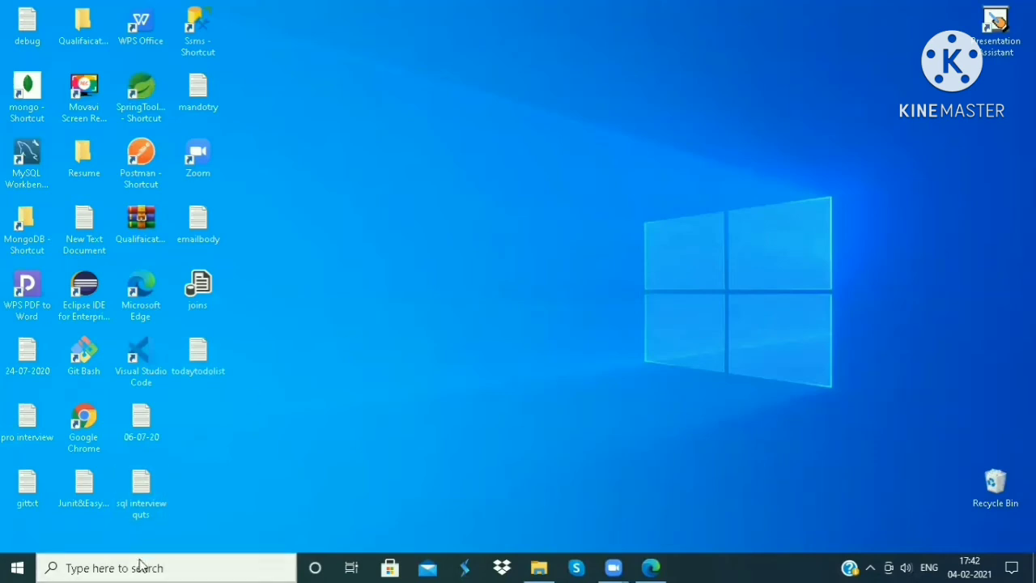
{"action": "type", "text": "CMD"}
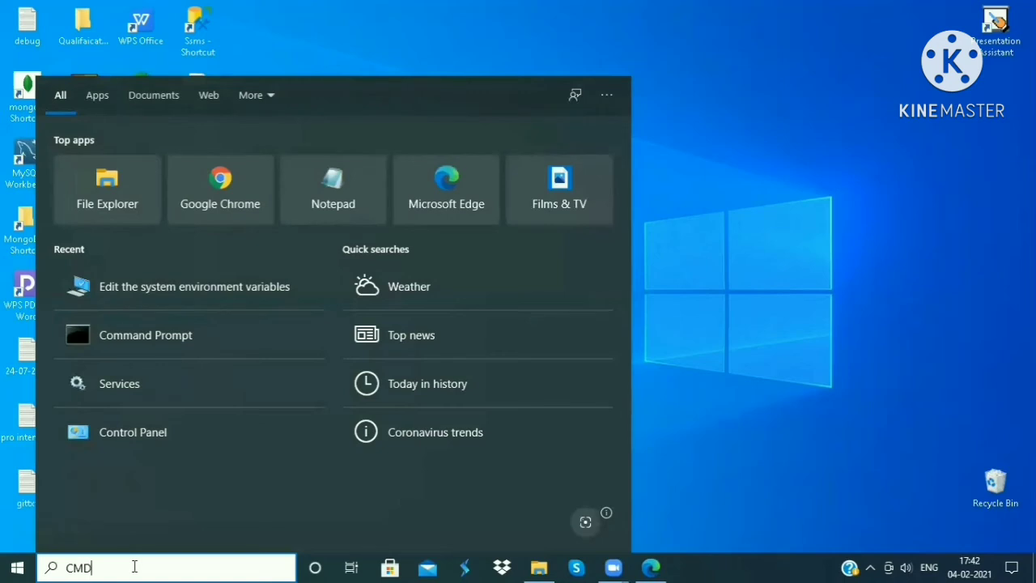
{"action": "key", "text": "Return"}
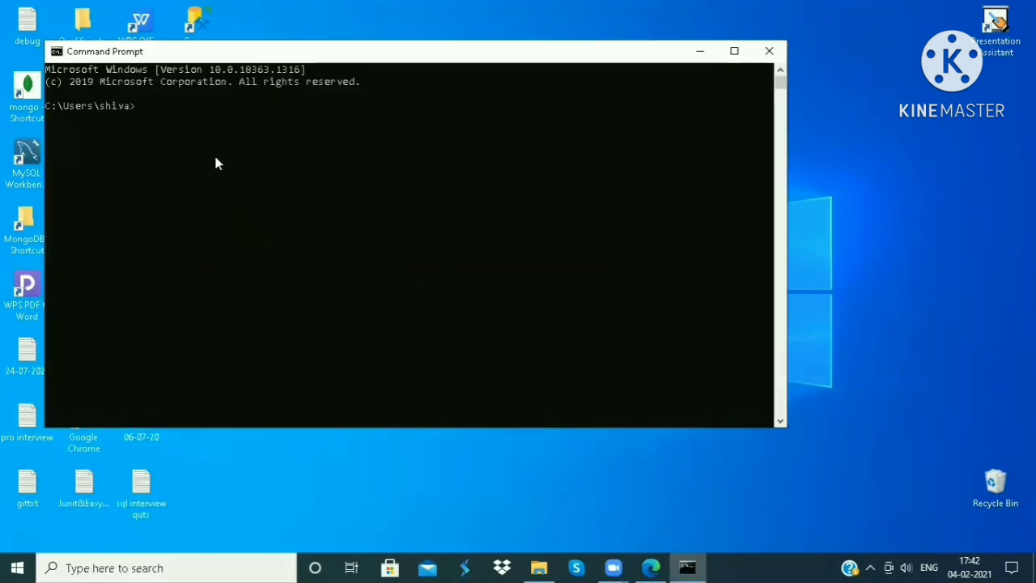
{"action": "type", "text": "java -version"}
{"action": "key", "text": "Return"}
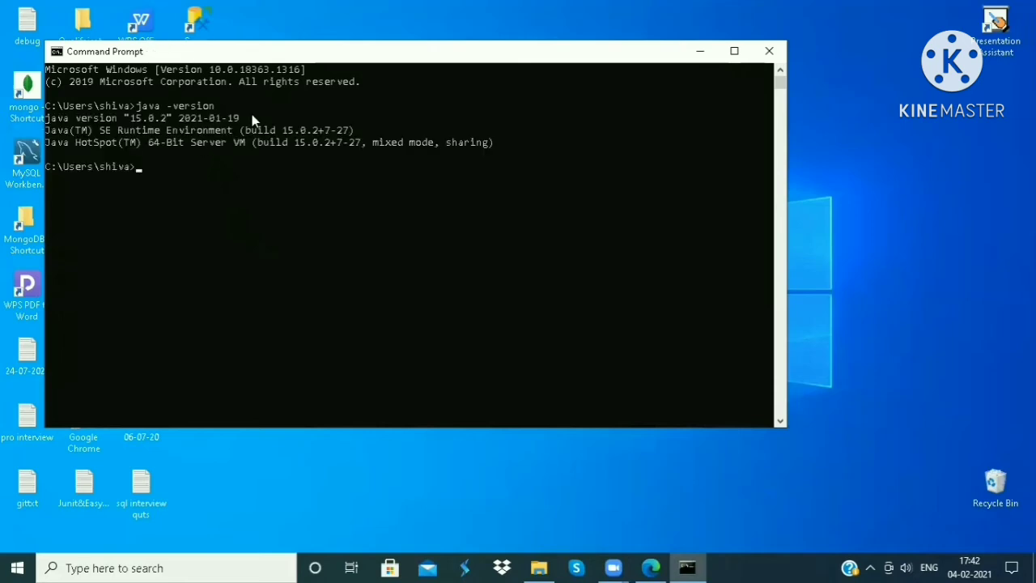
{"action": "left_click_drag", "start_coordinate": [250, 119], "coordinate": [111, 120]}
{"action": "left_click", "coordinate": [314, 131]}
{"action": "left_click", "coordinate": [701, 52]}
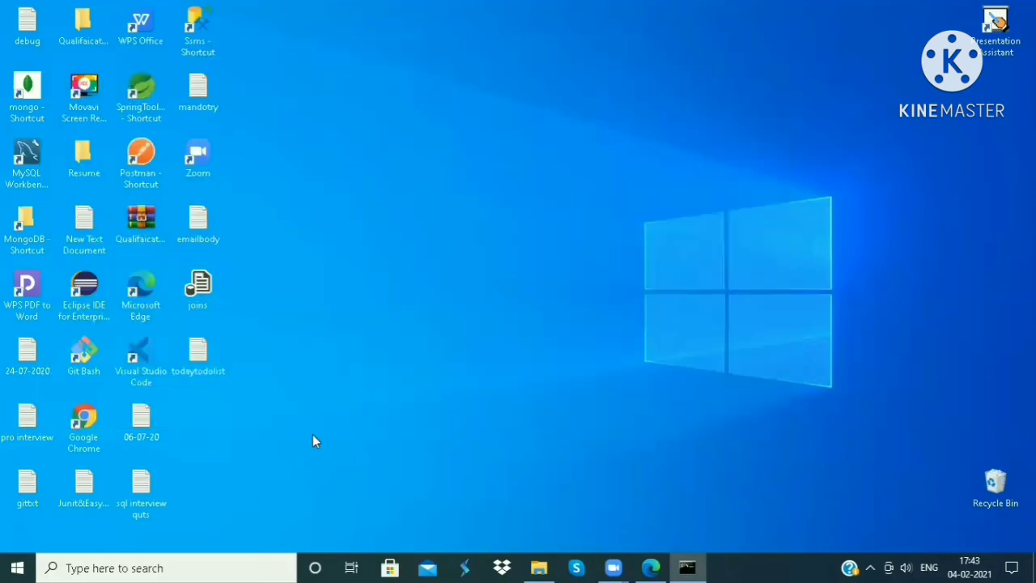
Step: Open Notepad and maximize its window
{"action": "left_click", "coordinate": [150, 566]}
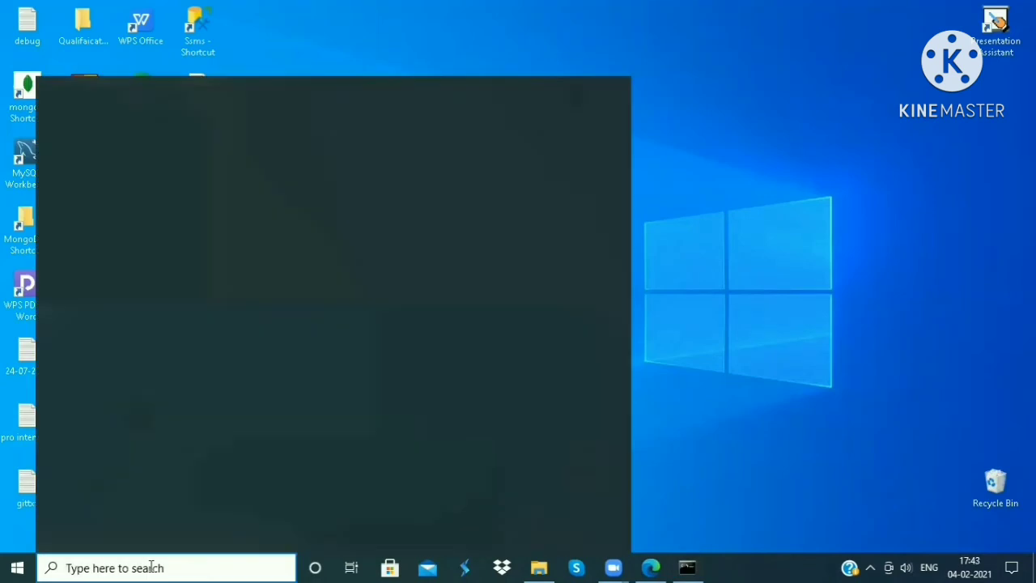
{"action": "type", "text": "note"}
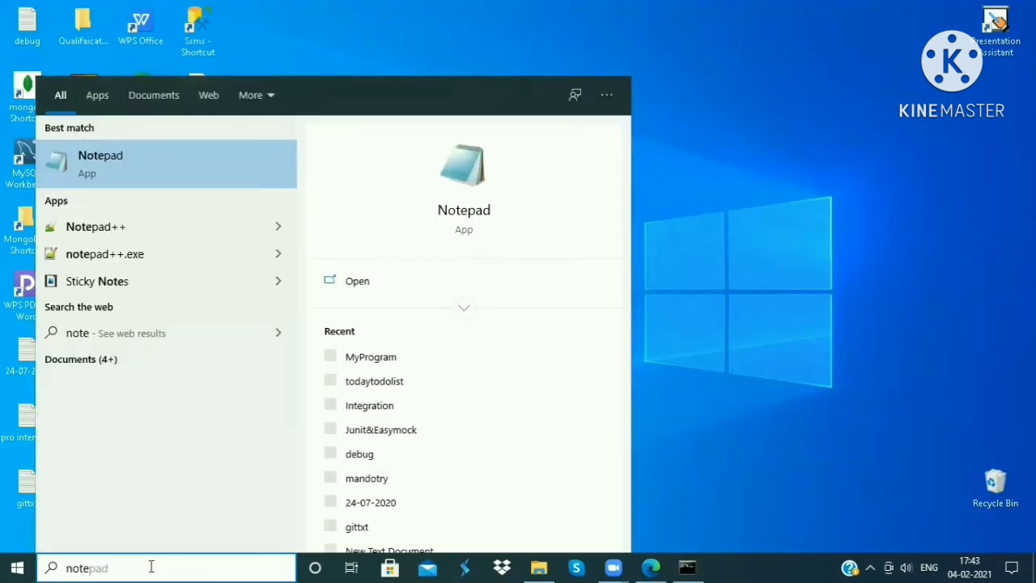
{"action": "key", "text": "Return"}
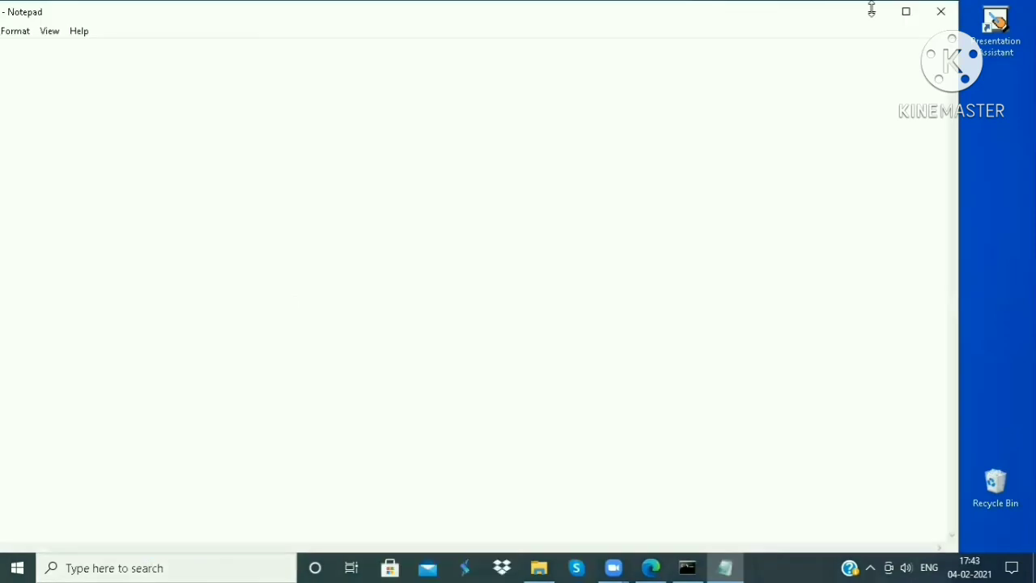
{"action": "left_click", "coordinate": [906, 12]}
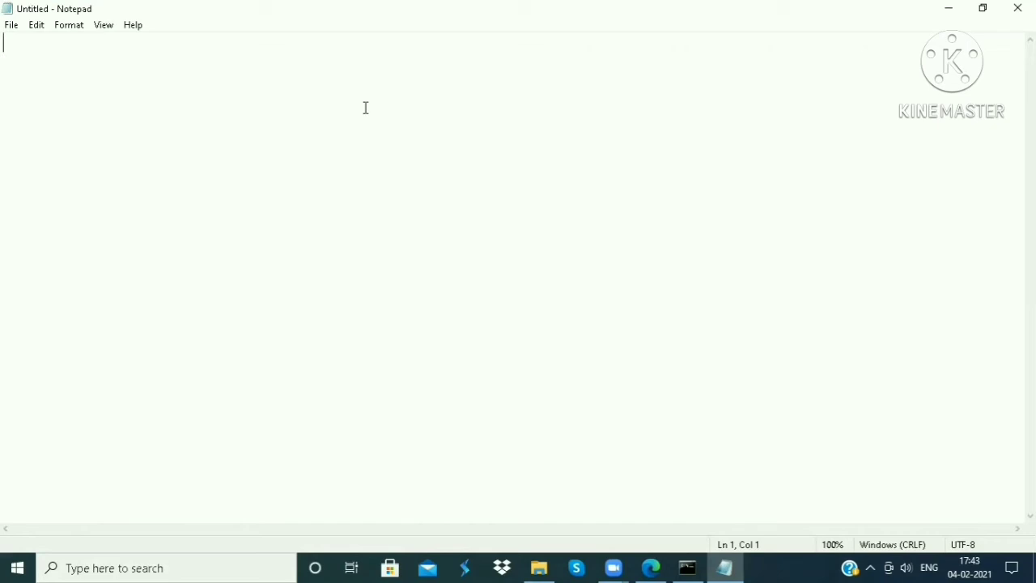
Step: Write the class declaration "class MyProgram {" with its closing brace, leaving an empty line between them
{"action": "type", "text": "class"}
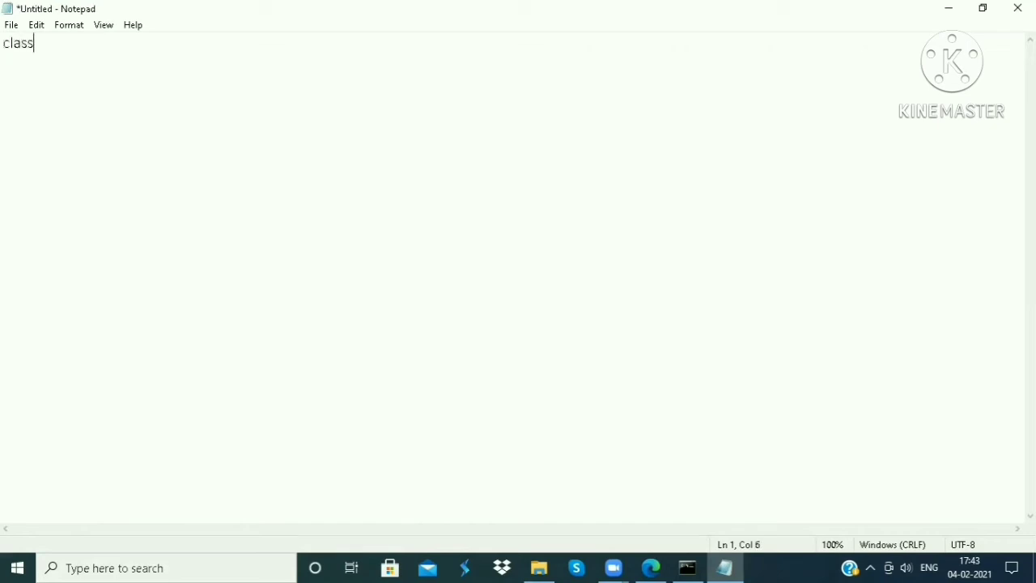
{"action": "type", "text": " MyProgra"}
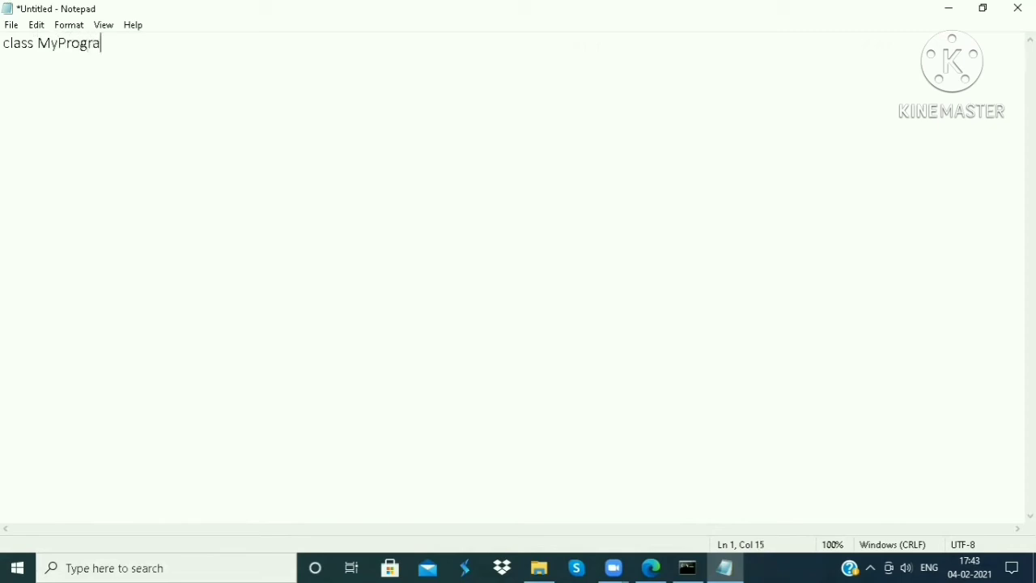
{"action": "type", "text": "m {"}
{"action": "key", "text": "Return"}
{"action": "key", "text": "Return"}
{"action": "type", "text": "}"}
Step: Add the method "public static void main(String args[]){" with its closing brace inside the class, leaving an empty line for its body
{"action": "key", "text": "Up"}
{"action": "type", "text": "public static"}
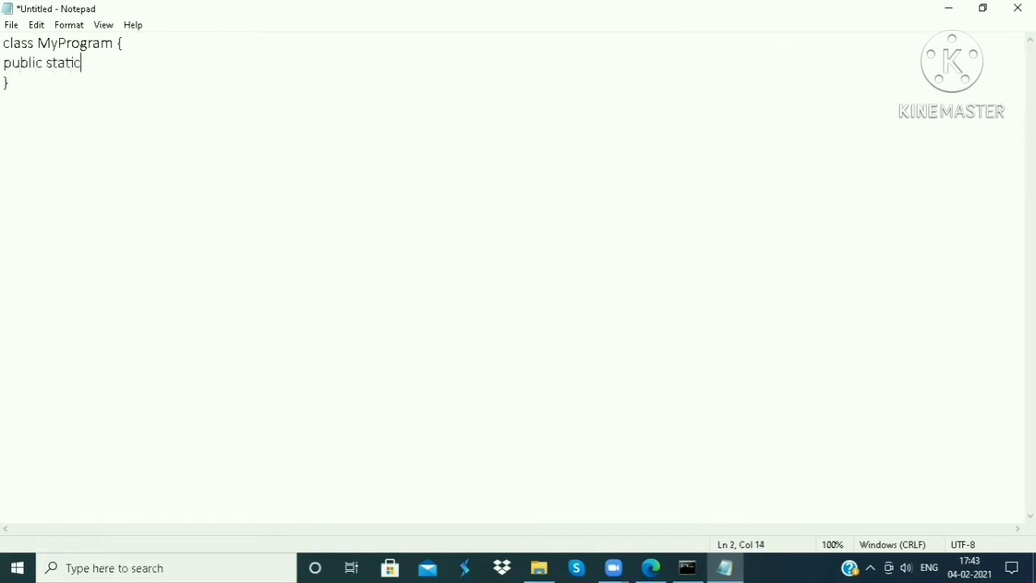
{"action": "type", "text": " void main(S"}
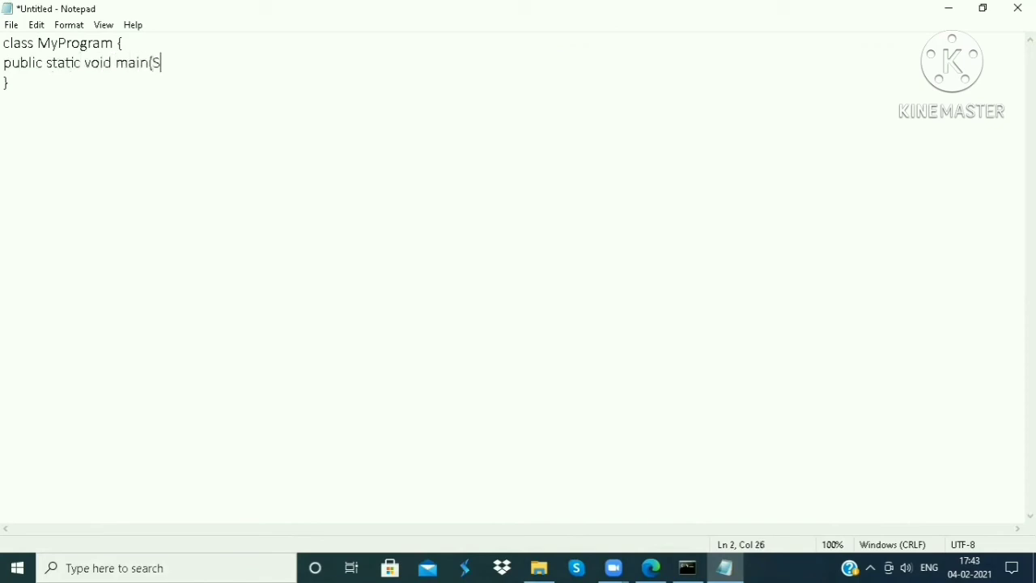
{"action": "type", "text": "tring args[]){"}
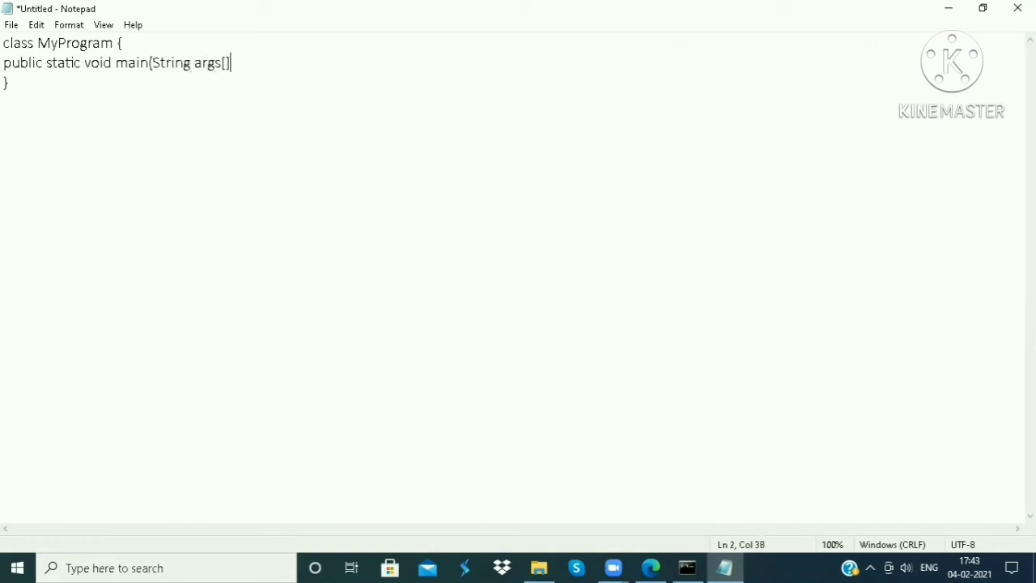
{"action": "key", "text": "Return"}
{"action": "key", "text": "Return"}
{"action": "type", "text": "}"}
Step: Write a System.out.println() call in the body of the main method
{"action": "key", "text": "Up"}
{"action": "type", "text": "Sysout"}
{"action": "key", "text": "BackSpace"}
{"action": "key", "text": "BackSpace"}
{"action": "key", "text": "BackSpace"}
{"action": "type", "text": "tem.out."}
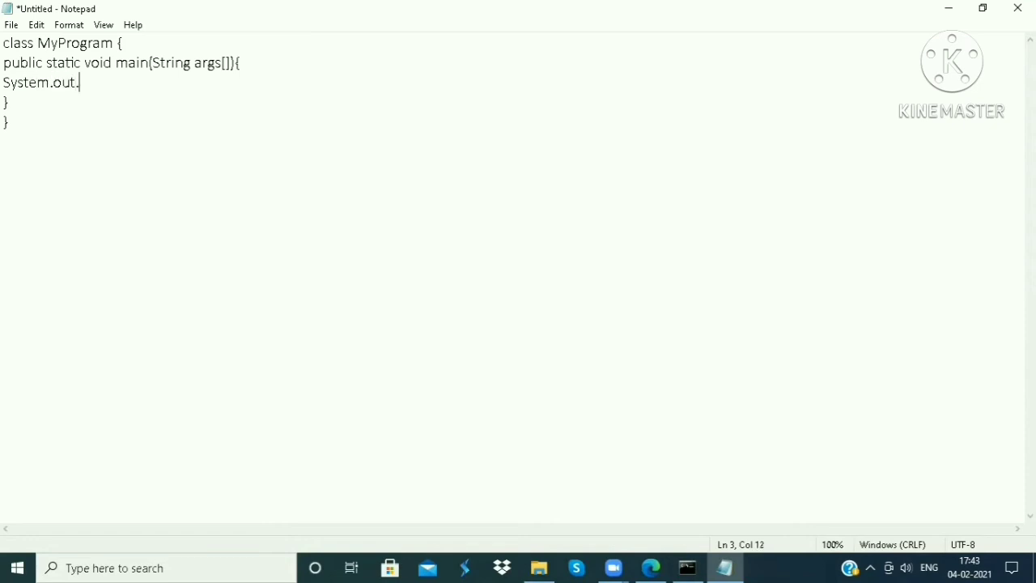
{"action": "type", "text": "println()"}
Step: Pass the string "Hello Programmer" to the println call and end the statement with a semicolon
{"action": "key", "text": "Left"}
{"action": "type", "text": "\""}
{"action": "key", "text": "Left"}
{"action": "type", "text": "Hell"}
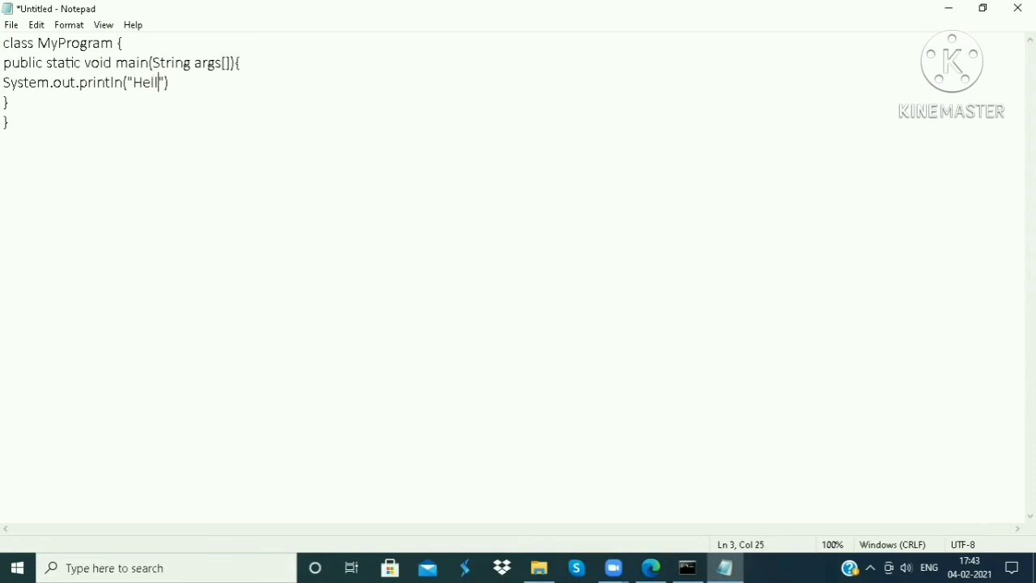
{"action": "type", "text": "o Prgrammer"}
{"action": "key", "text": "Left"}
{"action": "key", "text": "Left"}
{"action": "key", "text": "Left"}
{"action": "key", "text": "Left"}
{"action": "key", "text": "Left"}
{"action": "key", "text": "Left"}
{"action": "key", "text": "Left"}
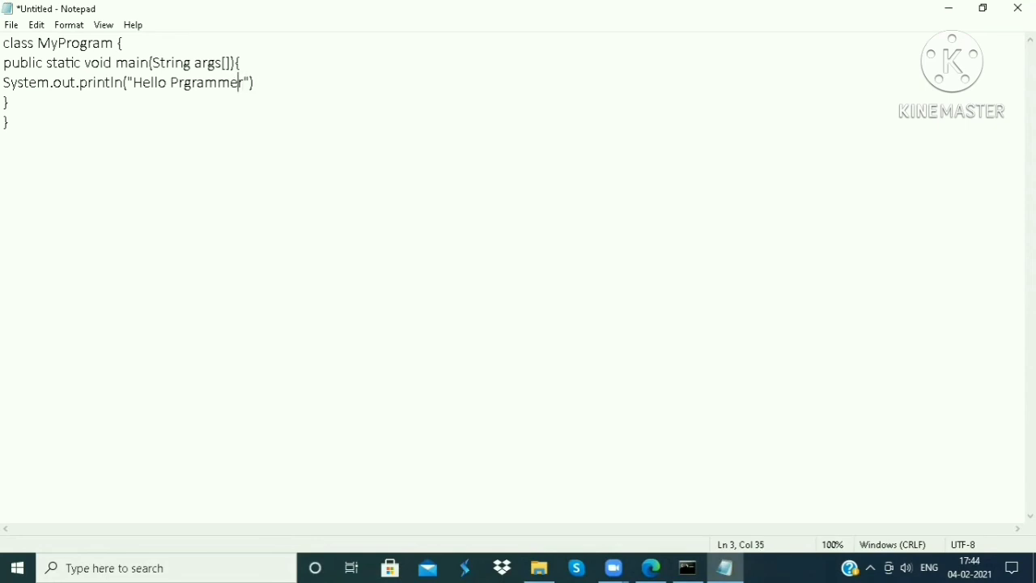
{"action": "type", "text": "o"}
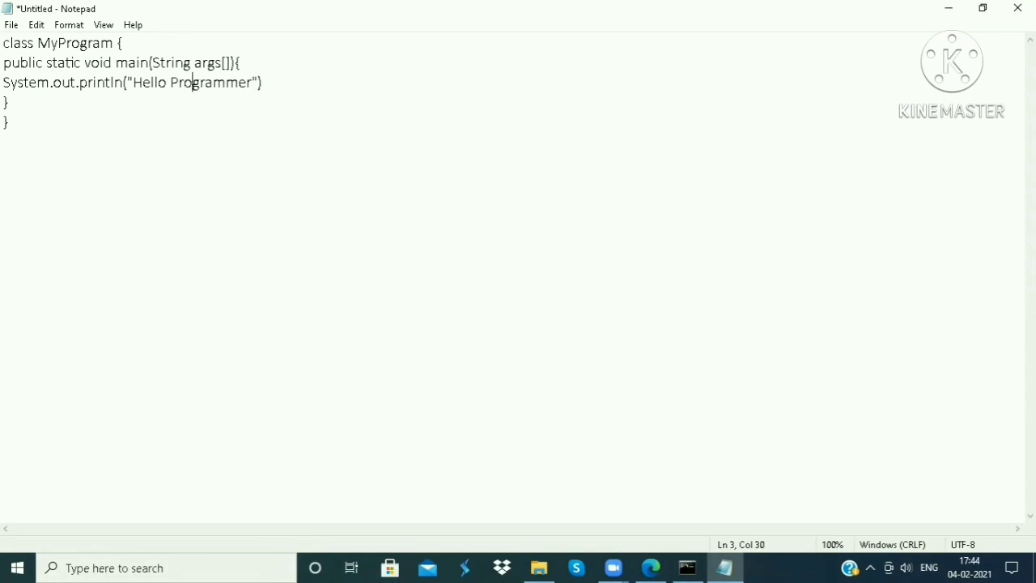
{"action": "key", "text": "Right"}
{"action": "key", "text": "Right"}
{"action": "key", "text": "Right"}
{"action": "key", "text": "Right"}
{"action": "key", "text": "Right"}
{"action": "key", "text": "Right"}
{"action": "key", "text": "Right"}
{"action": "key", "text": "Right"}
{"action": "key", "text": "Right"}
{"action": "type", "text": ";"}
Step: Save the file as MyProgram.java in the java programs folder on drive D:, and minimize Notepad
{"action": "key", "text": "ctrl+s"}
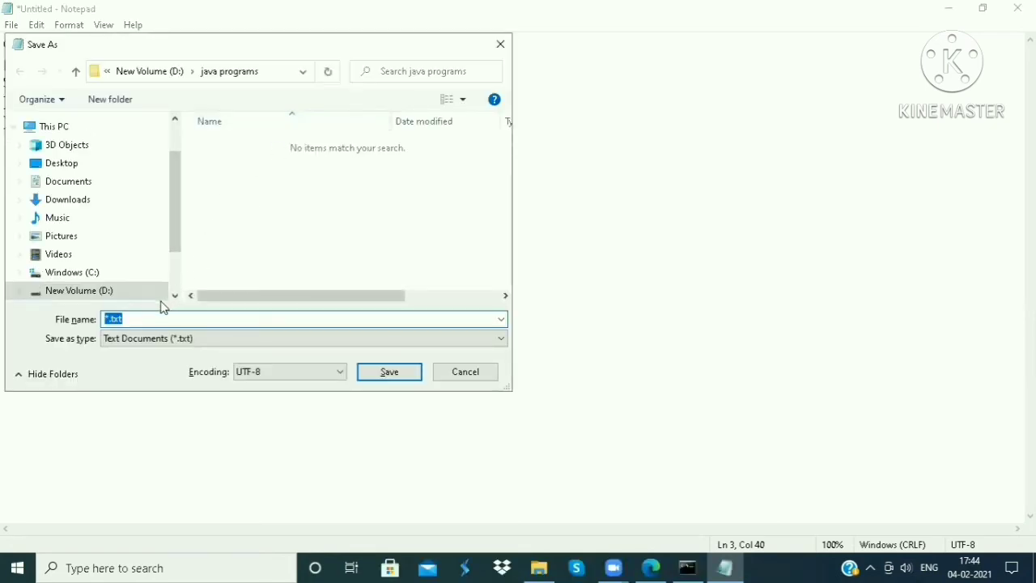
{"action": "type", "text": "MyProgram"}
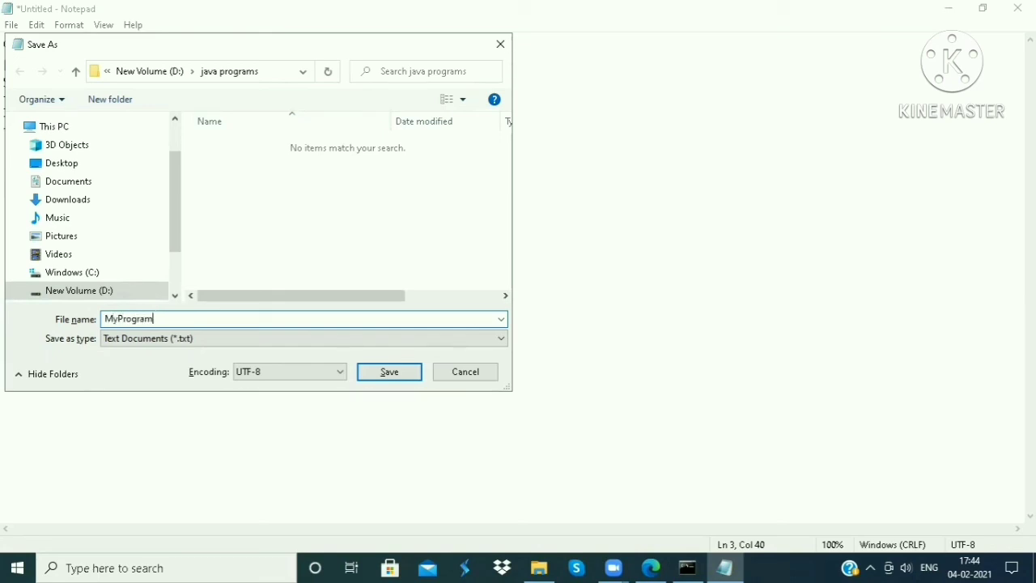
{"action": "type", "text": ".java"}
{"action": "left_click", "coordinate": [381, 374]}
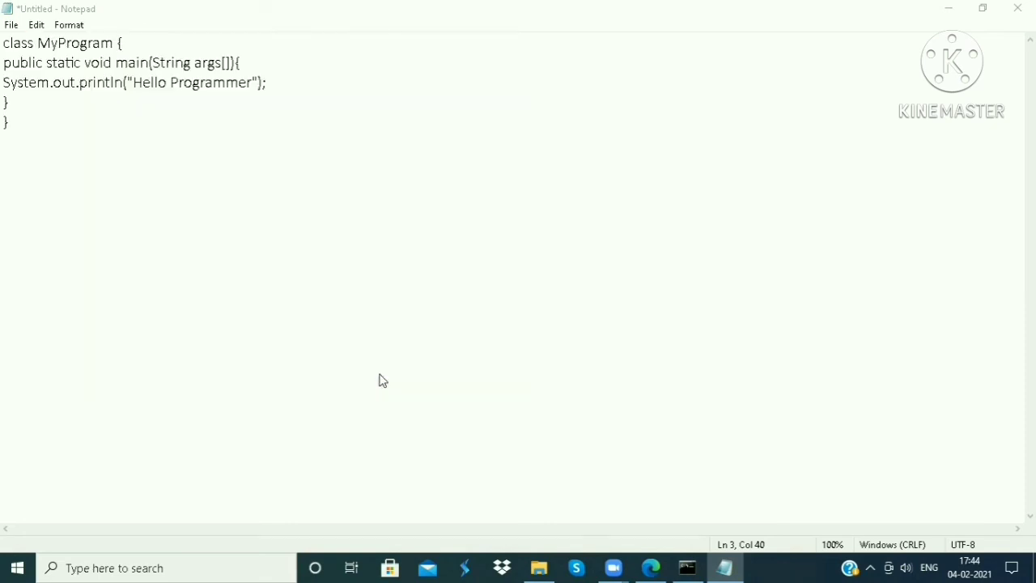
{"action": "left_click", "coordinate": [945, 10]}
Step: Switch to File Explorer, open the java programs folder on drive D: and select the MyProgram file
{"action": "left_click", "coordinate": [541, 567]}
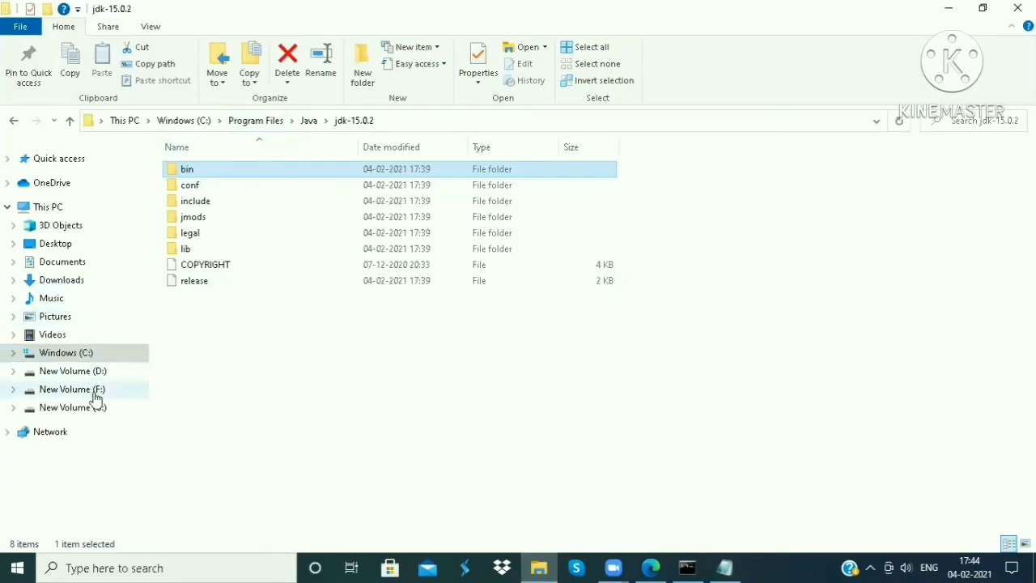
{"action": "left_click", "coordinate": [93, 374]}
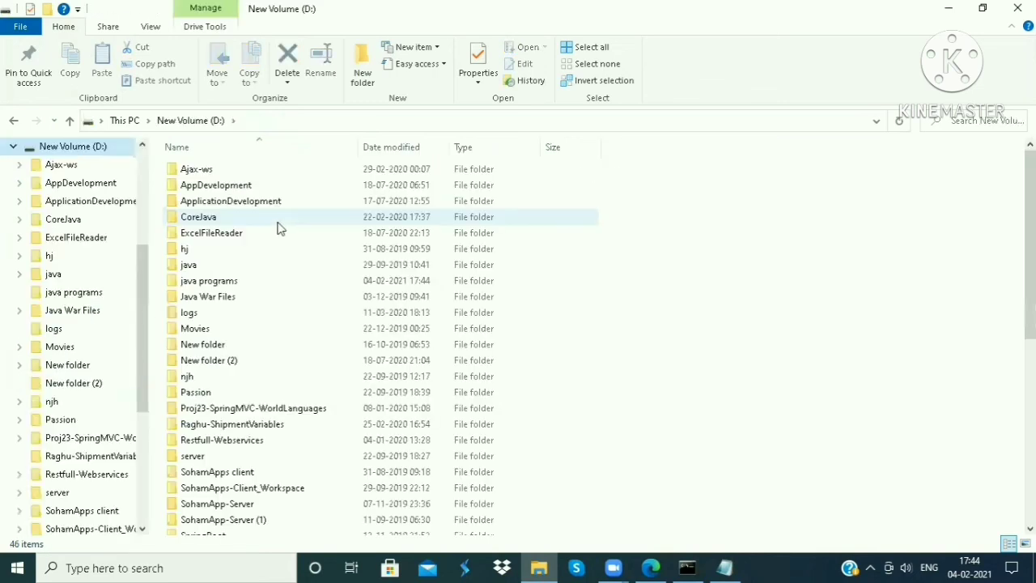
{"action": "double_click", "coordinate": [277, 281]}
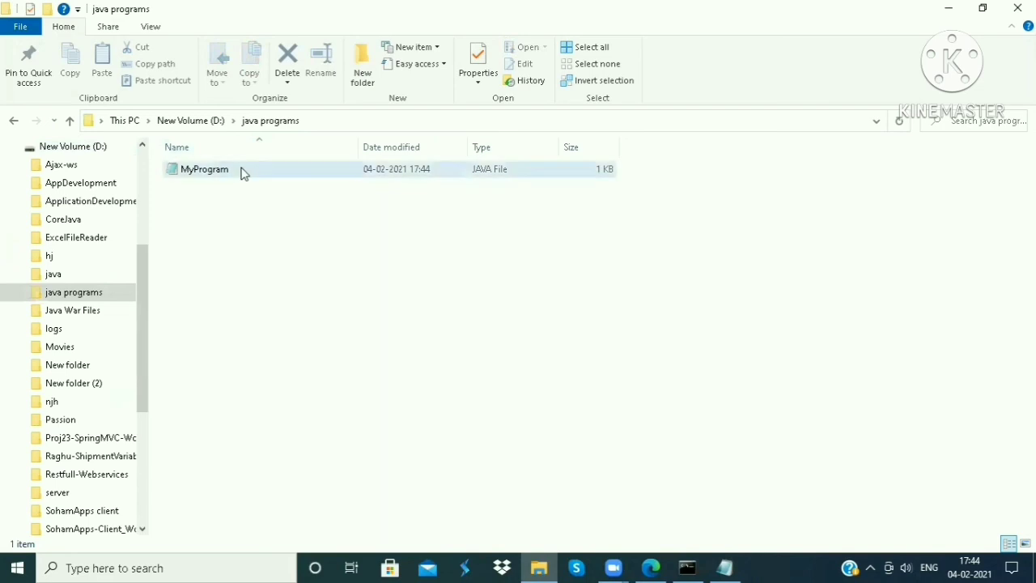
{"action": "double_click", "coordinate": [242, 169]}
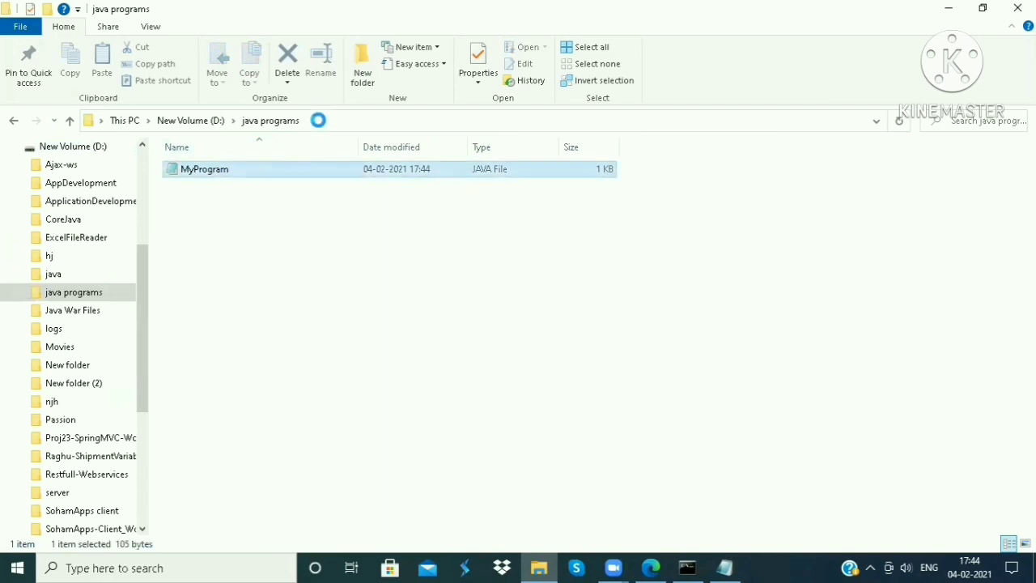
Step: Open a command prompt in the java programs folder and compile the program with javac MyProgram.java
{"action": "left_click", "coordinate": [318, 120]}
{"action": "type", "text": "cmd"}
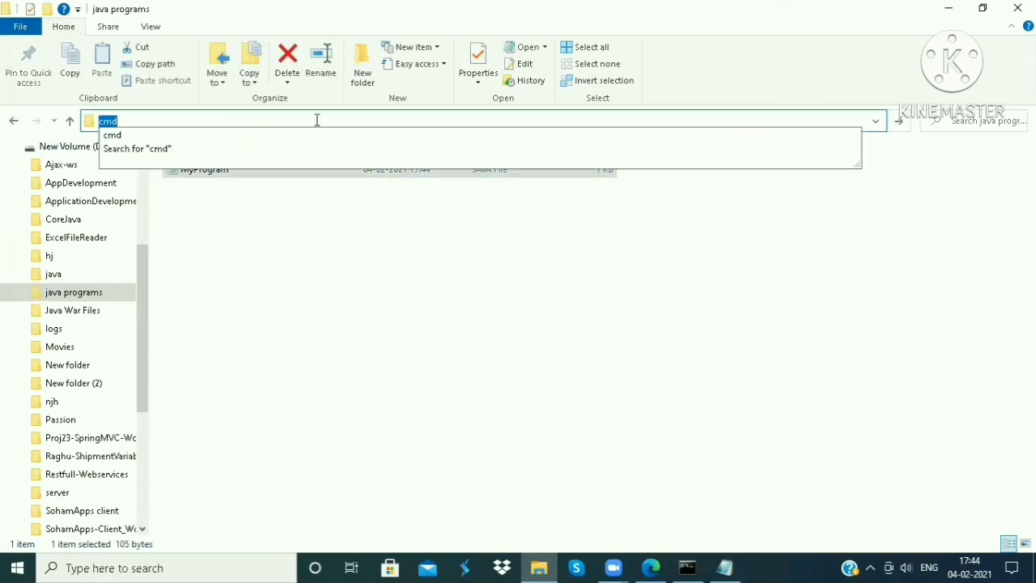
{"action": "key", "text": "Return"}
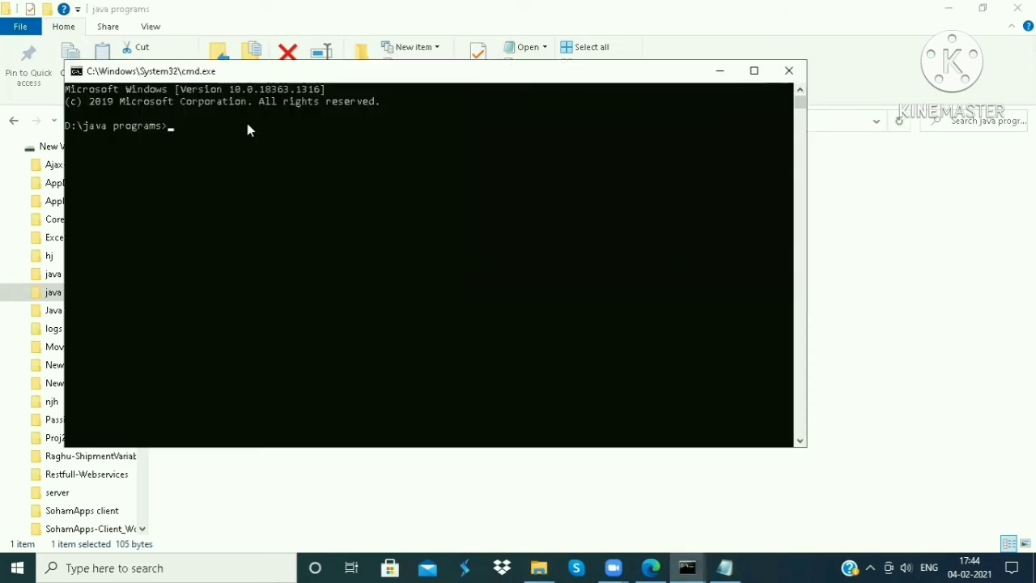
{"action": "type", "text": "javac MyProgram.java"}
{"action": "key", "text": "Return"}
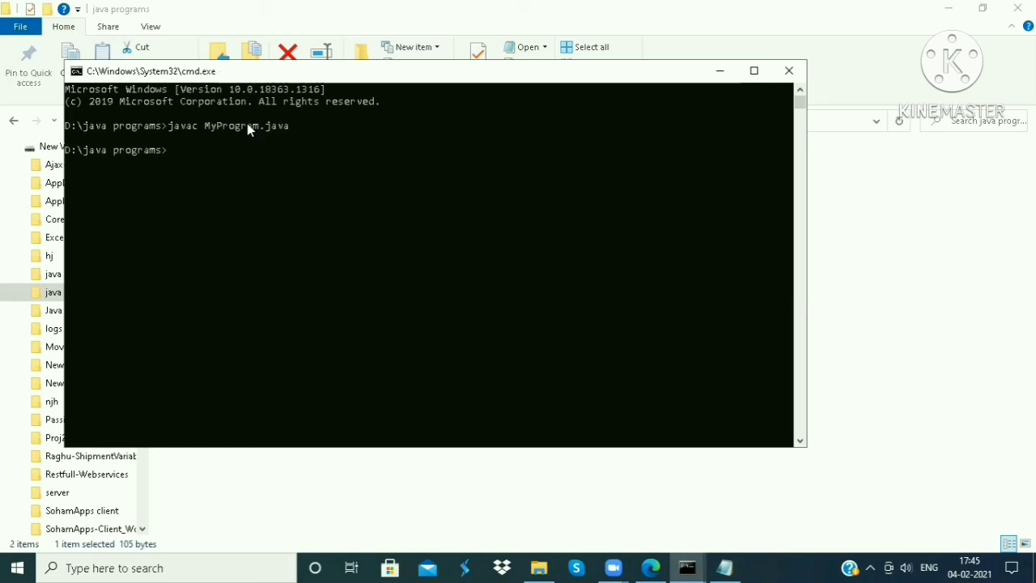
Step: Run the compiled program with java MyProgram and check its output
{"action": "key", "text": "Up"}
{"action": "key", "text": "BackSpace"}
{"action": "key", "text": "BackSpace"}
{"action": "key", "text": "BackSpace"}
{"action": "key", "text": "BackSpace"}
{"action": "key", "text": "Left"}
{"action": "key", "text": "Left"}
{"action": "key", "text": "Left"}
{"action": "key", "text": "BackSpace"}
{"action": "key", "text": "Return"}
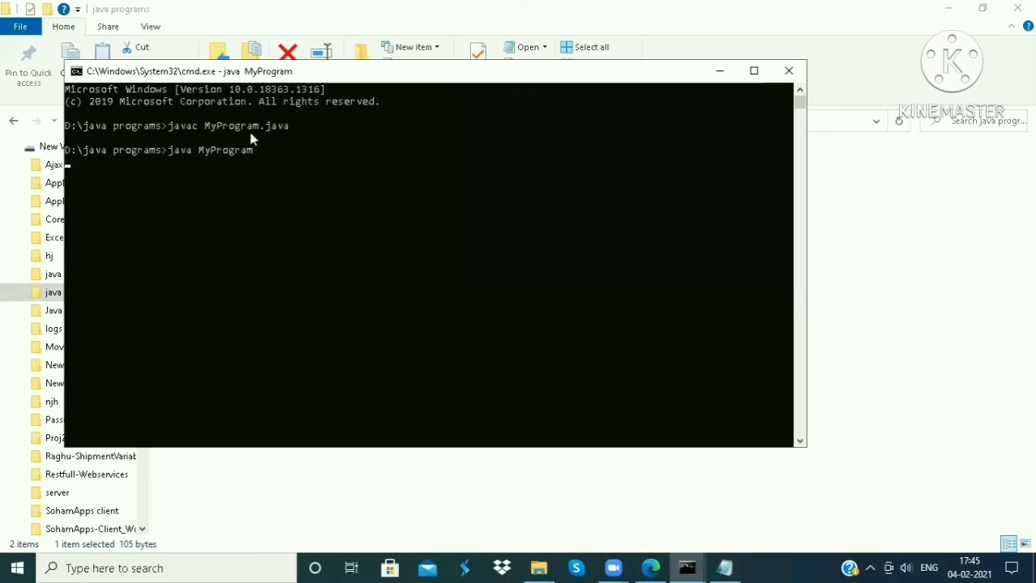
{"action": "left_click_drag", "start_coordinate": [189, 161], "coordinate": [67, 163]}
{"action": "left_click", "coordinate": [286, 173]}
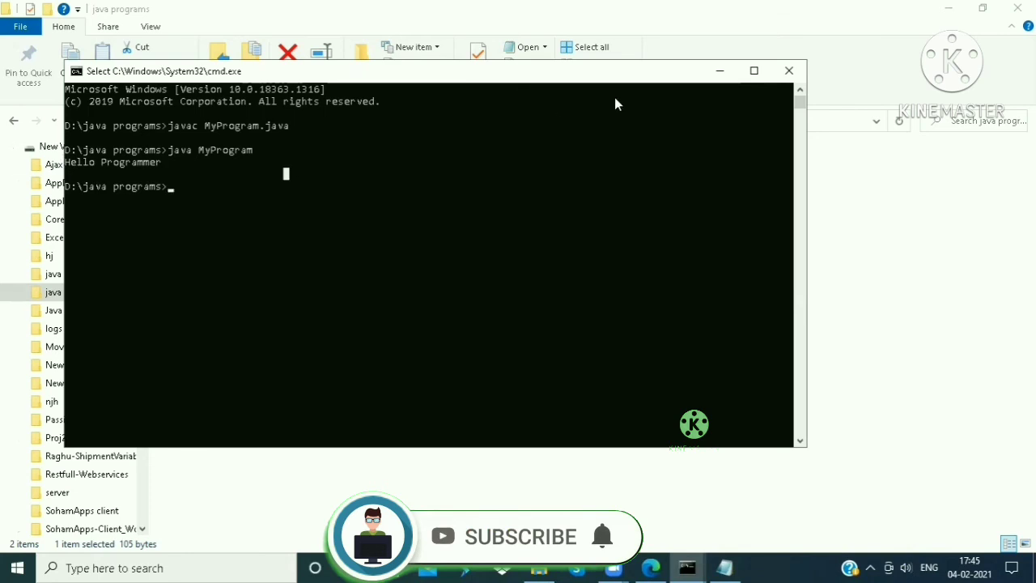
Step: Minimize the command prompt and switch back to the MyProgram source in Notepad
{"action": "left_click", "coordinate": [722, 71]}
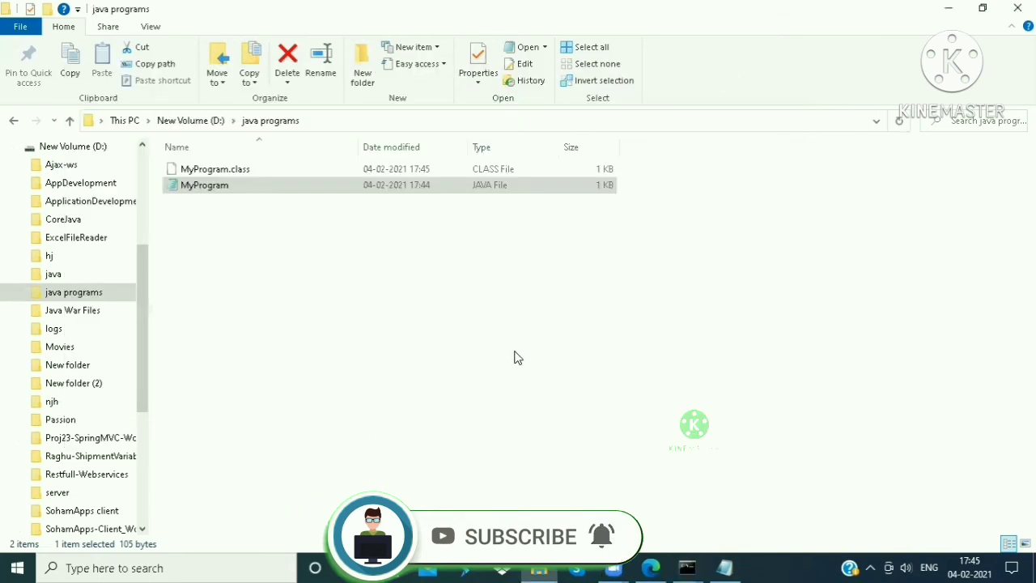
{"action": "left_click", "coordinate": [726, 568]}
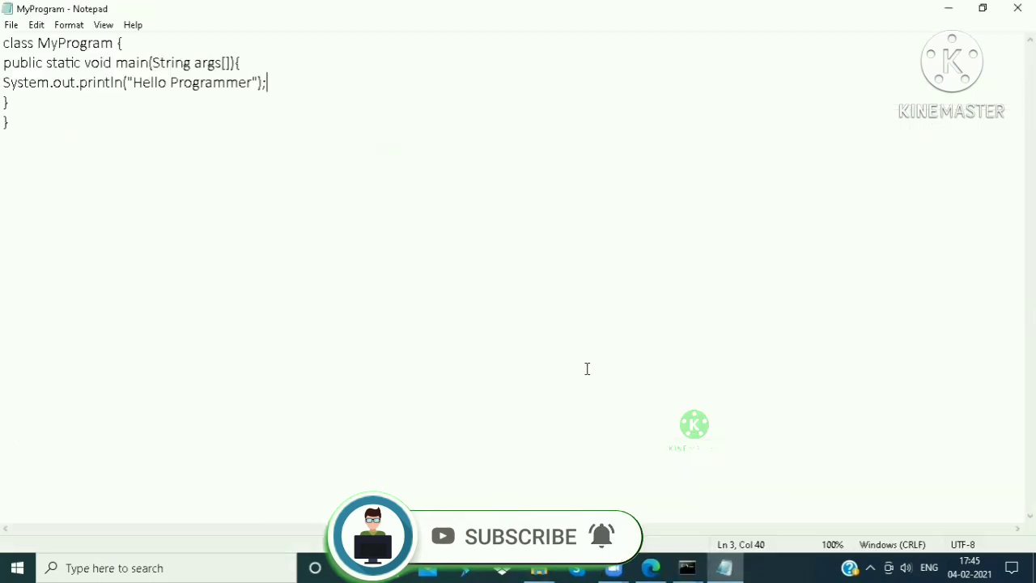